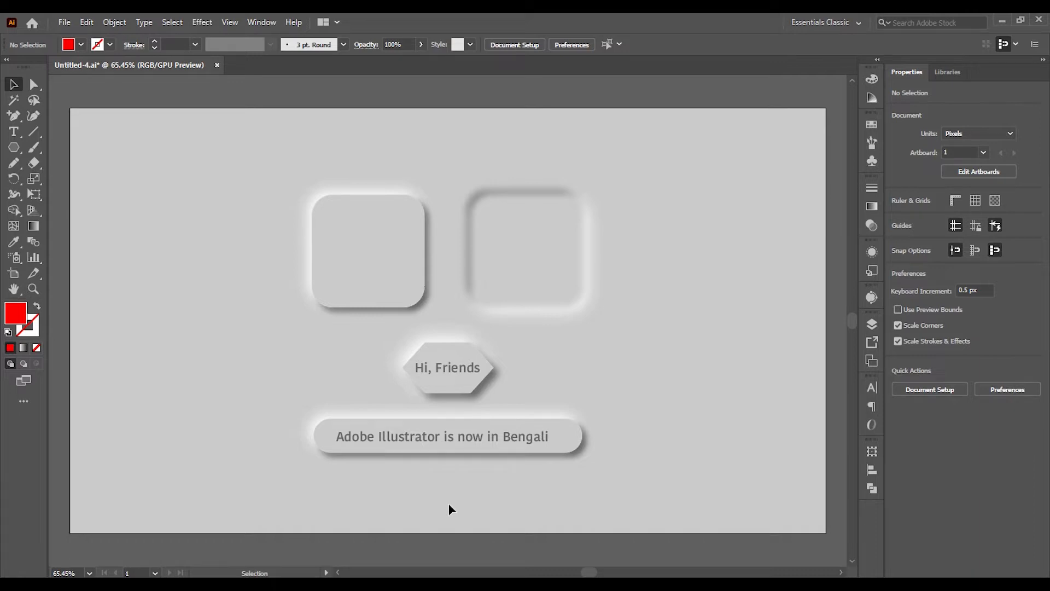
Create a new document from the Web-Large preset at 1920 x 1080 px.
left_click(65, 25)
left_click(80, 36)
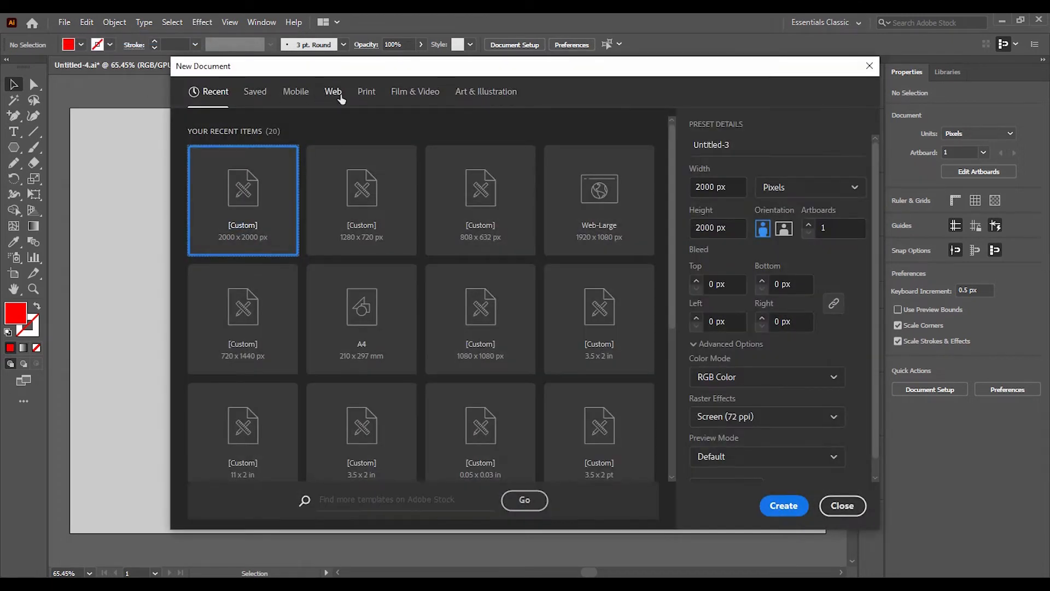
left_click(334, 93)
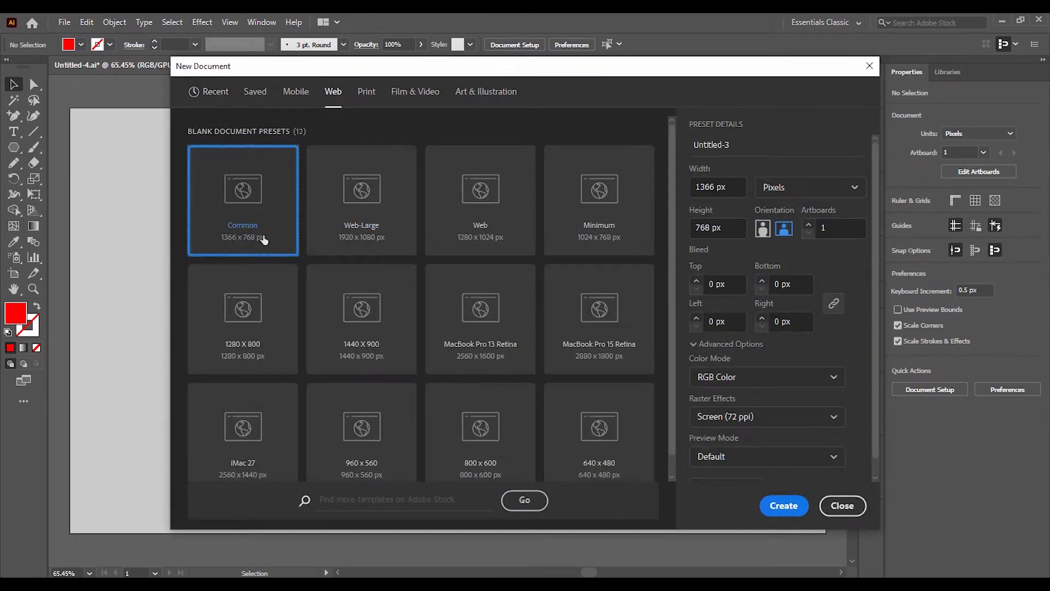
left_click(344, 249)
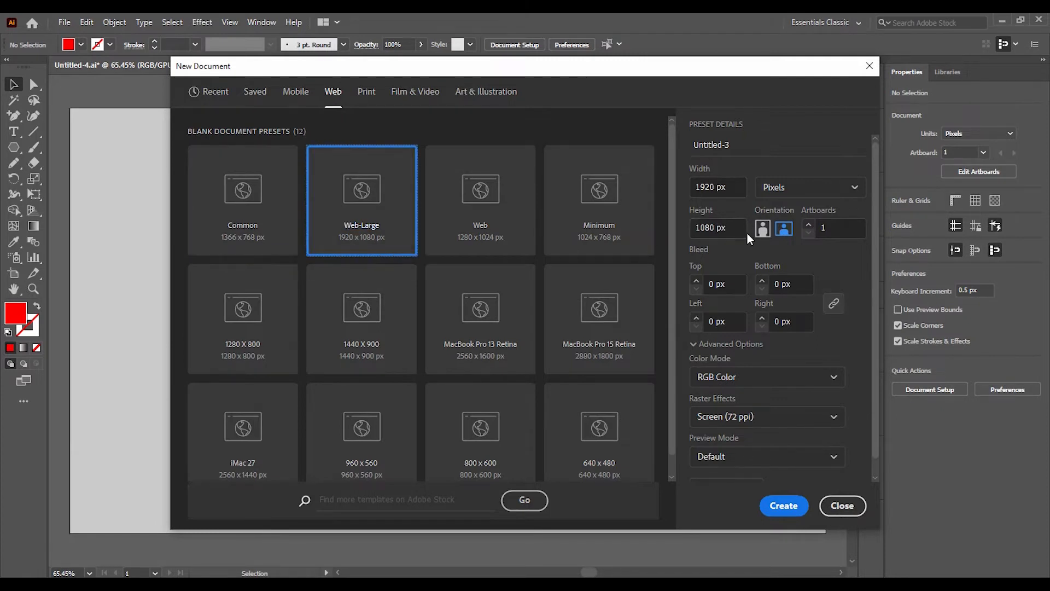
left_click(784, 506)
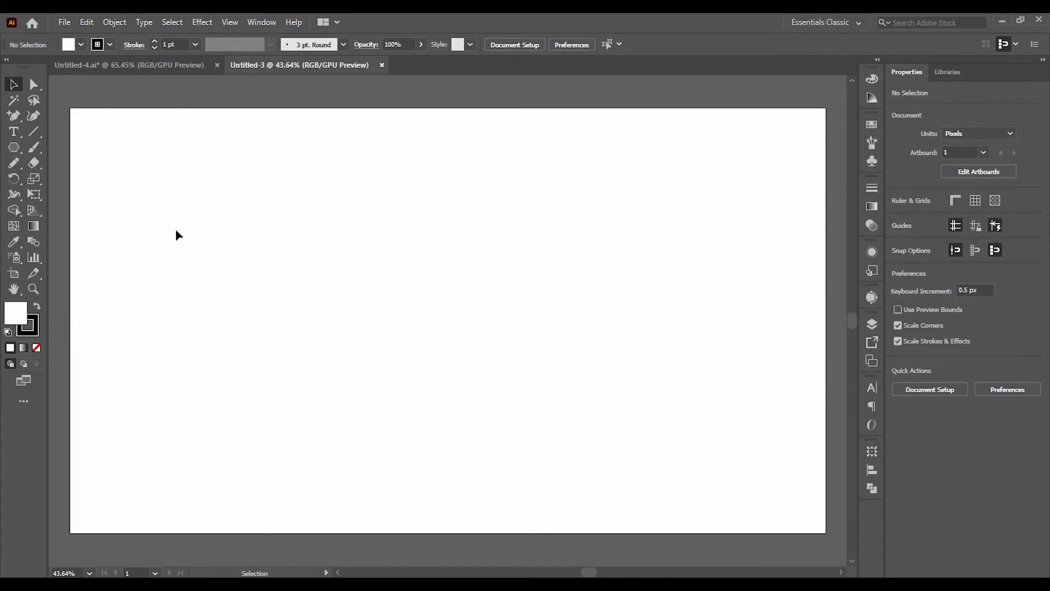
Draw a 1920 x 1080 px rectangle covering the whole artboard.
right_click(14, 147)
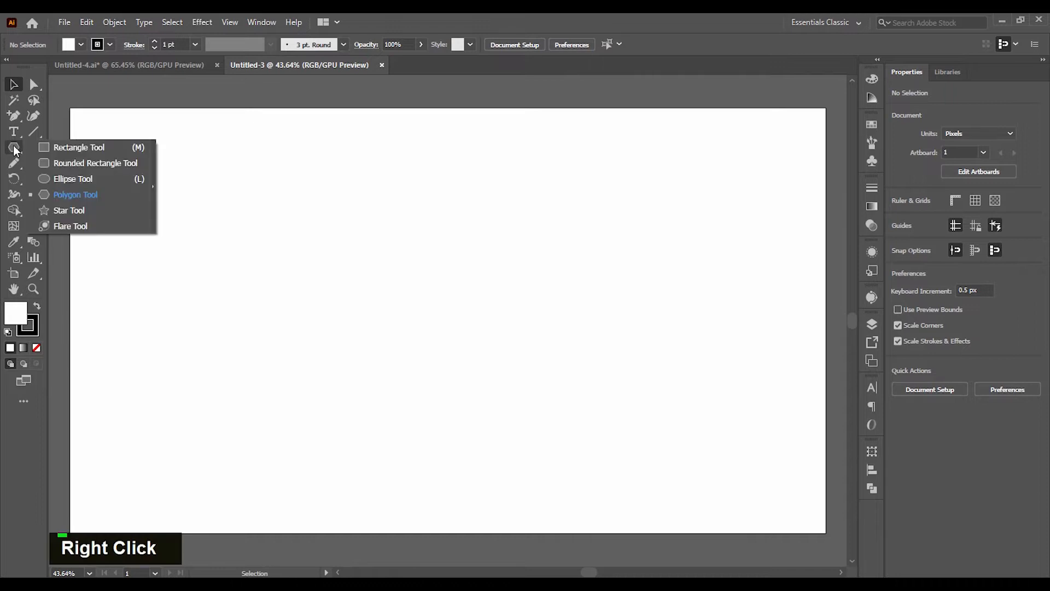
left_click(74, 148)
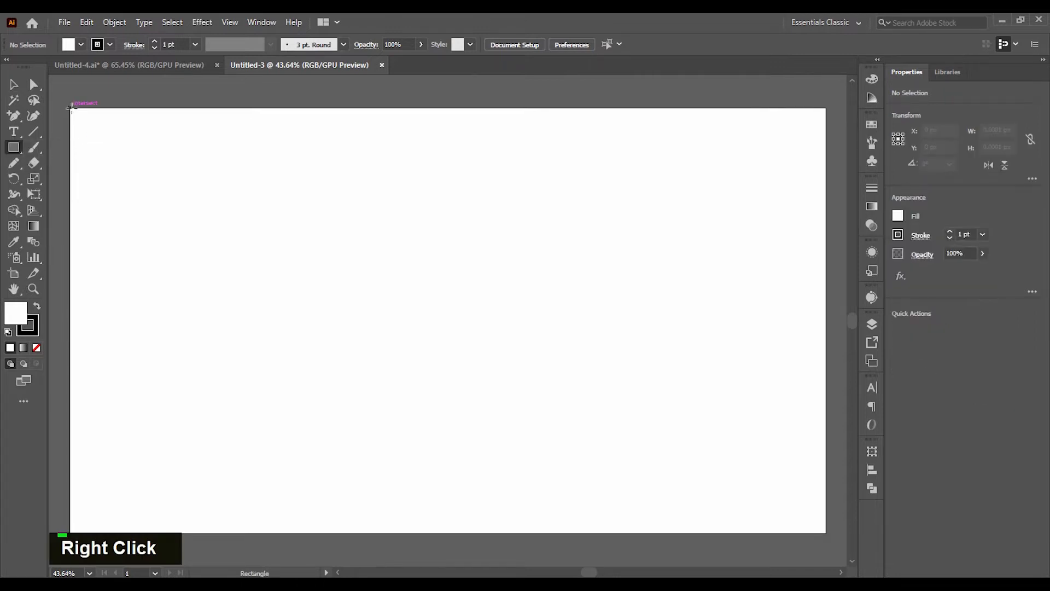
left_click_drag(72, 107, 826, 533)
left_click(14, 84)
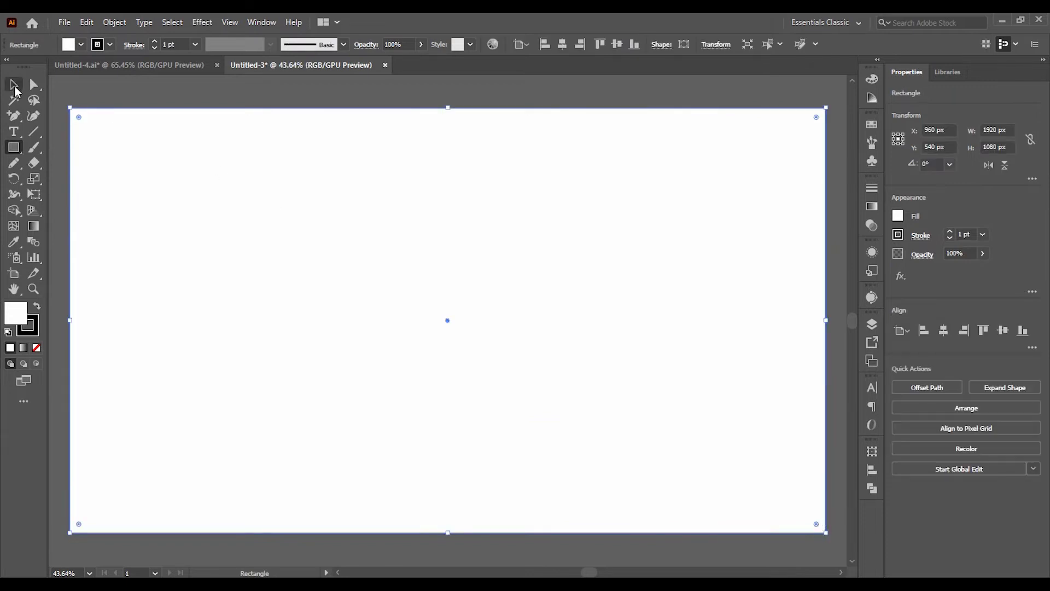
Give the full-artboard rectangle a light gray fill with no stroke, and lock it in place.
left_click(110, 44)
left_click(9, 66)
left_click(80, 44)
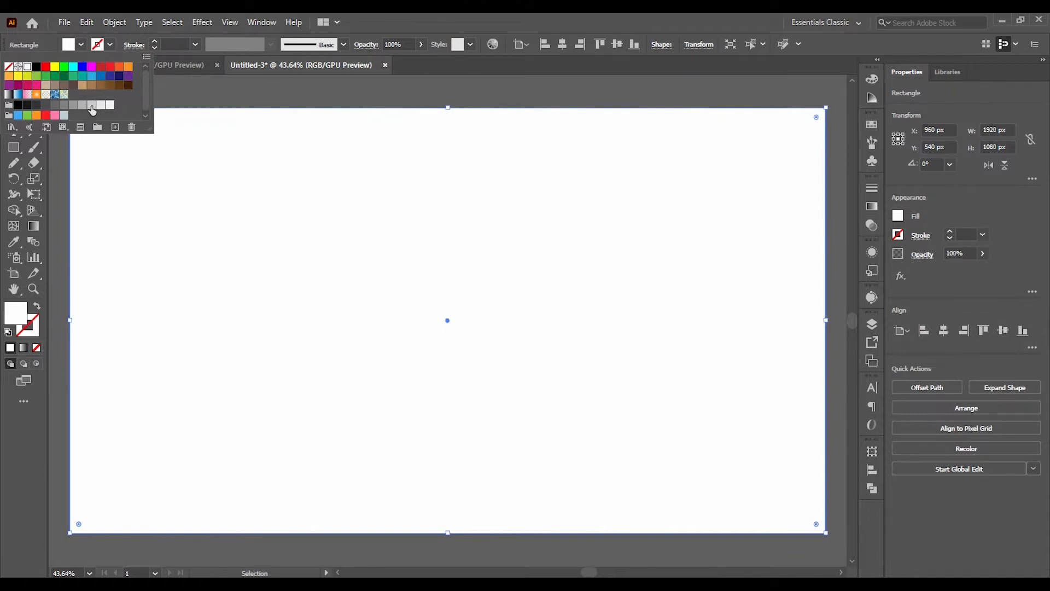
left_click(91, 105)
left_click(341, 91)
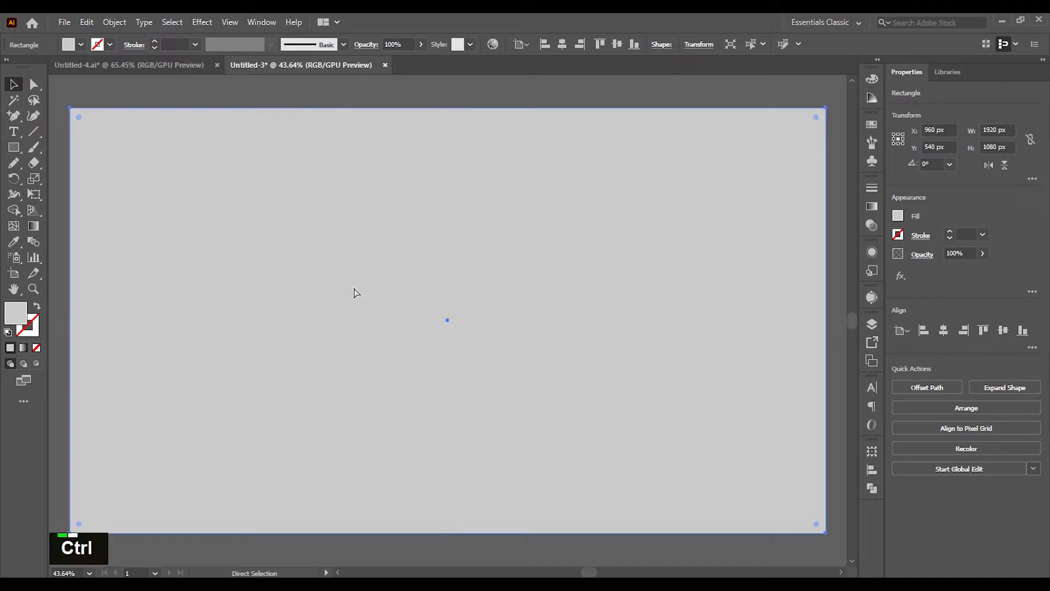
key("ctrl+2")
double_click(491, 287)
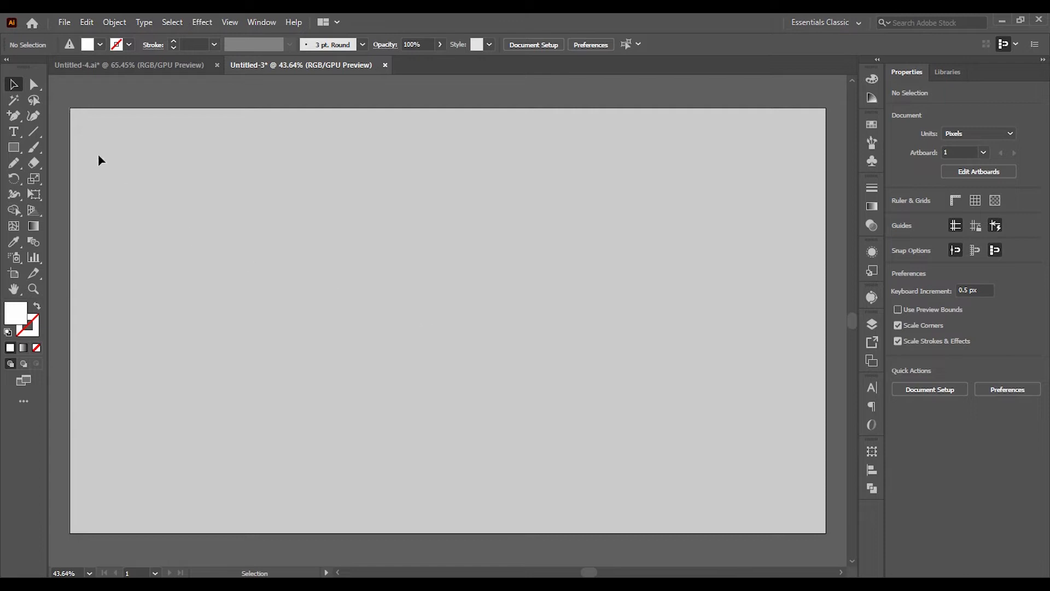
Draw a white square of about 240 px slightly above and left of the artboard's center, and round its corners.
right_click(14, 147)
left_click(58, 147)
left_click_drag(358, 243, 452, 338)
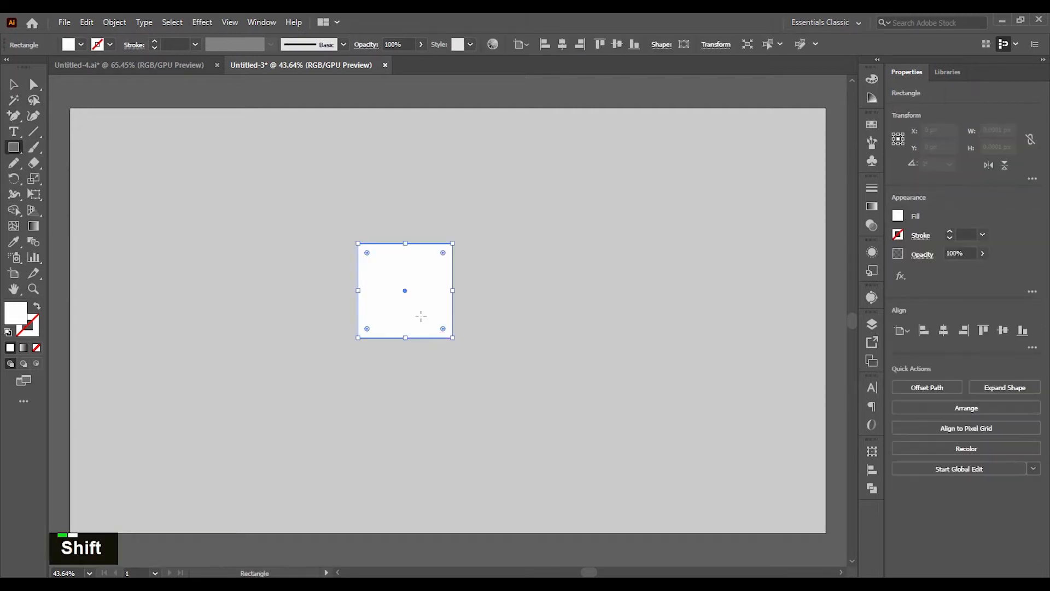
left_click_drag(369, 258, 373, 263)
key("v")
left_click(447, 194)
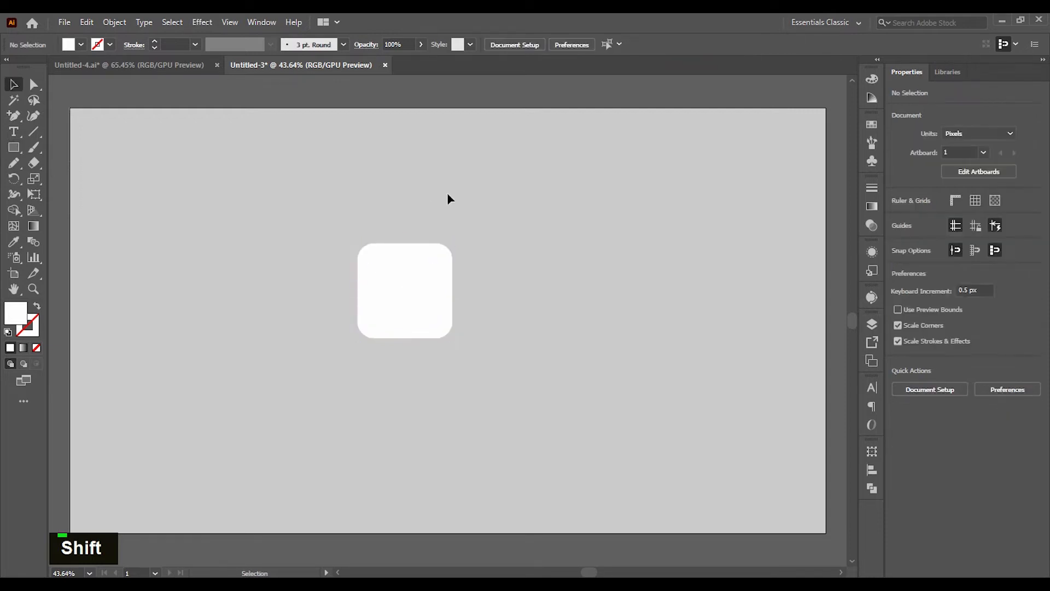
Show the appearance attributes of the rounded square and duplicate its white fill.
left_click(406, 291)
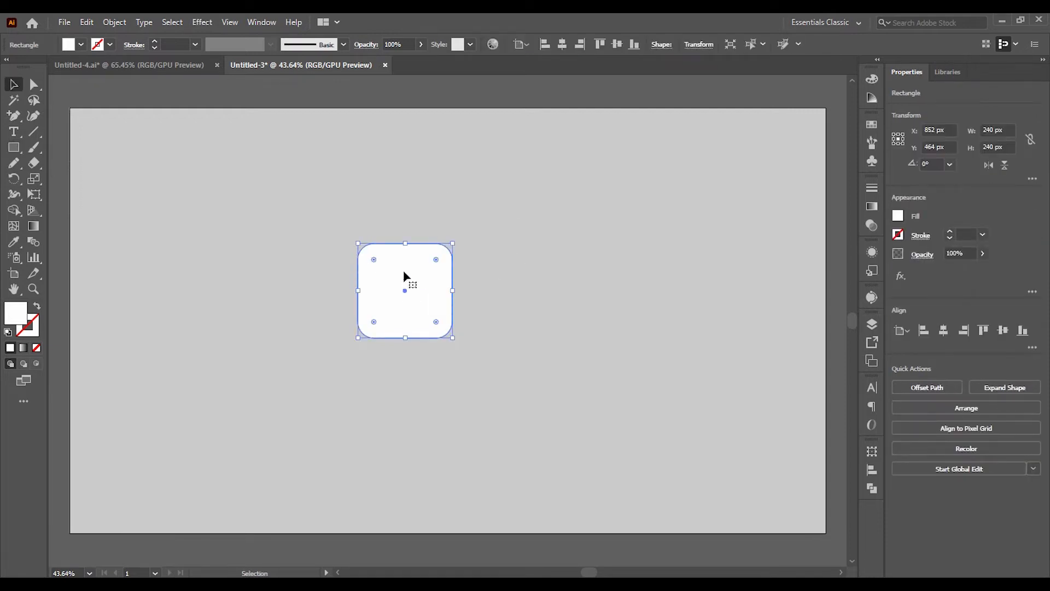
left_click(255, 25)
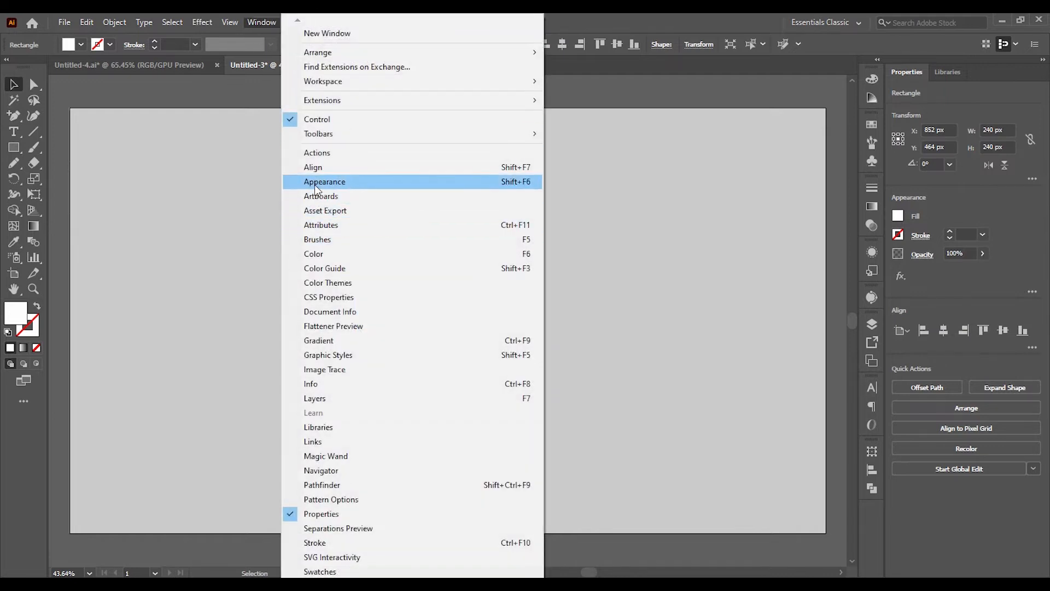
left_click(299, 188)
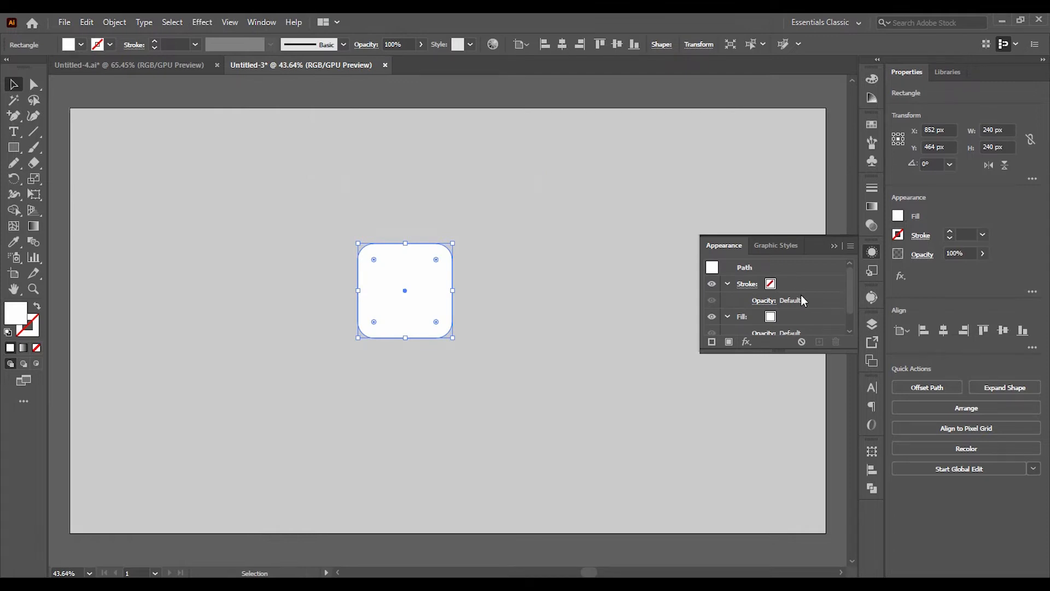
scroll(805, 298, "down", 2)
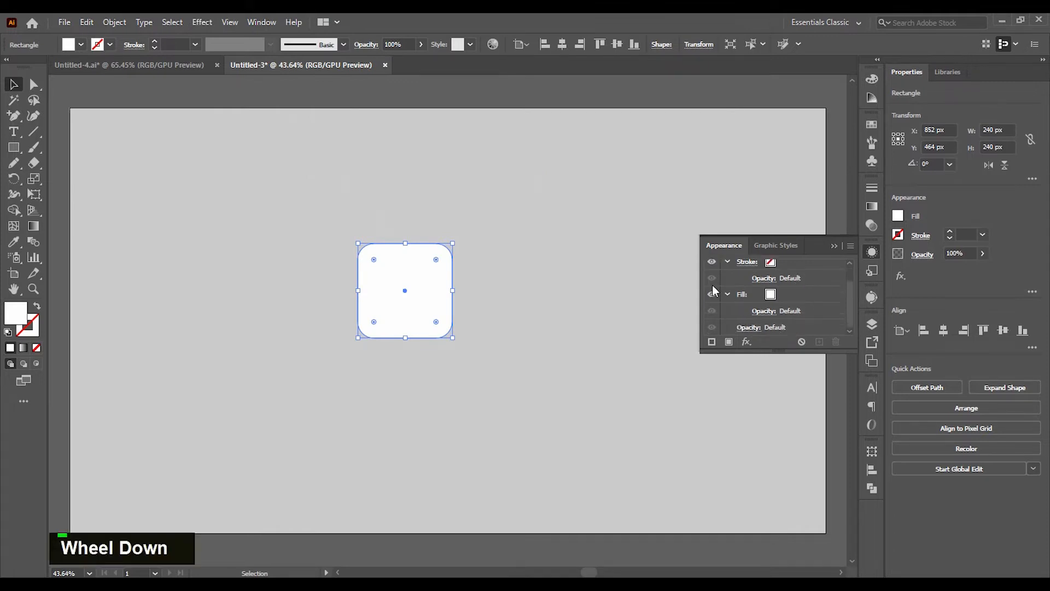
left_click(789, 297)
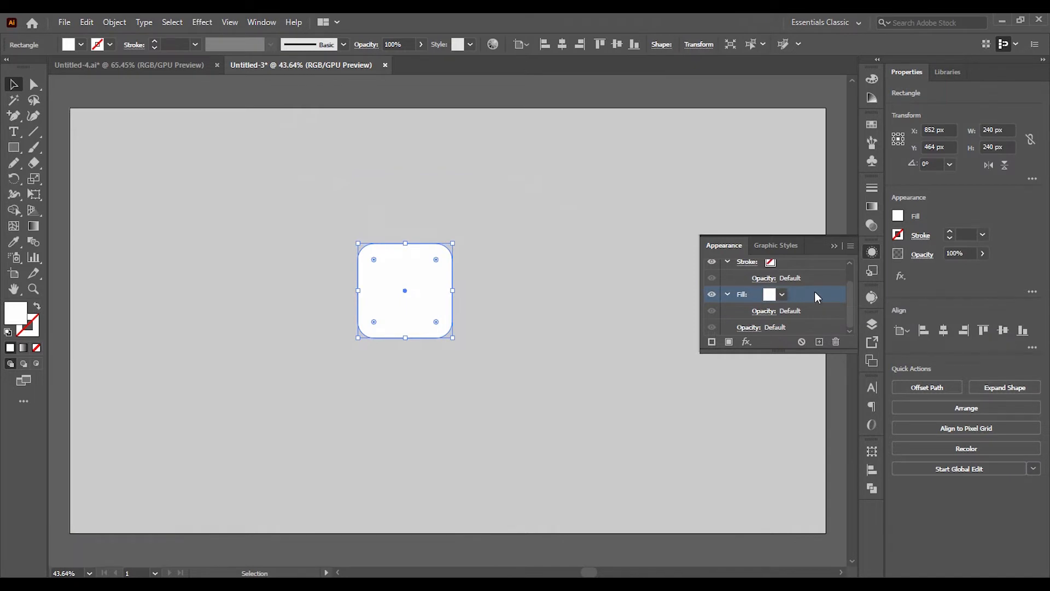
left_click(819, 344)
scroll(808, 297, "down", 1)
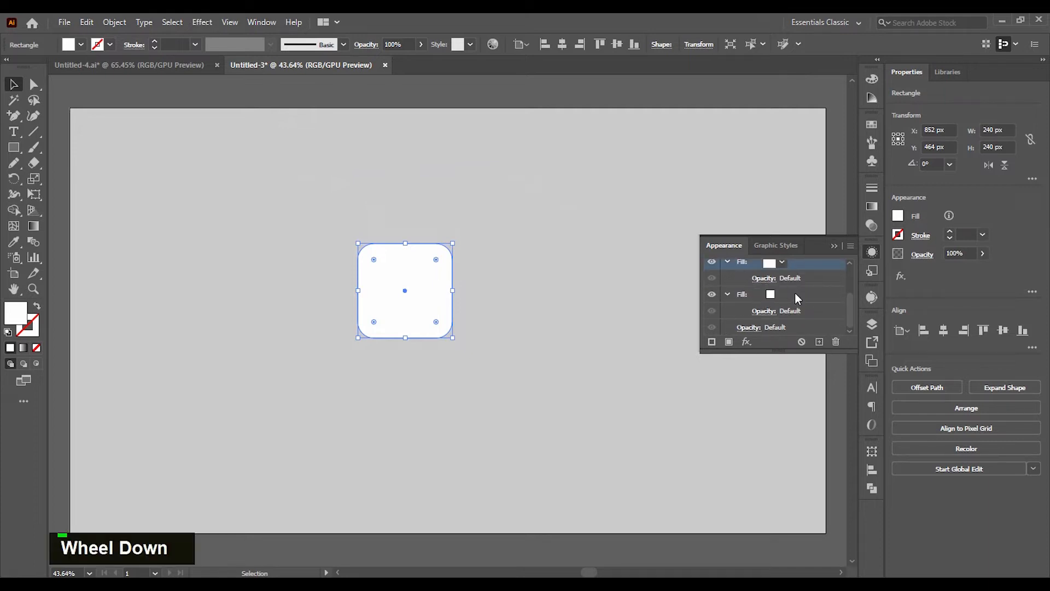
Add a Drop Shadow effect in Multiply mode to the rounded square's lower fill.
left_click(805, 294)
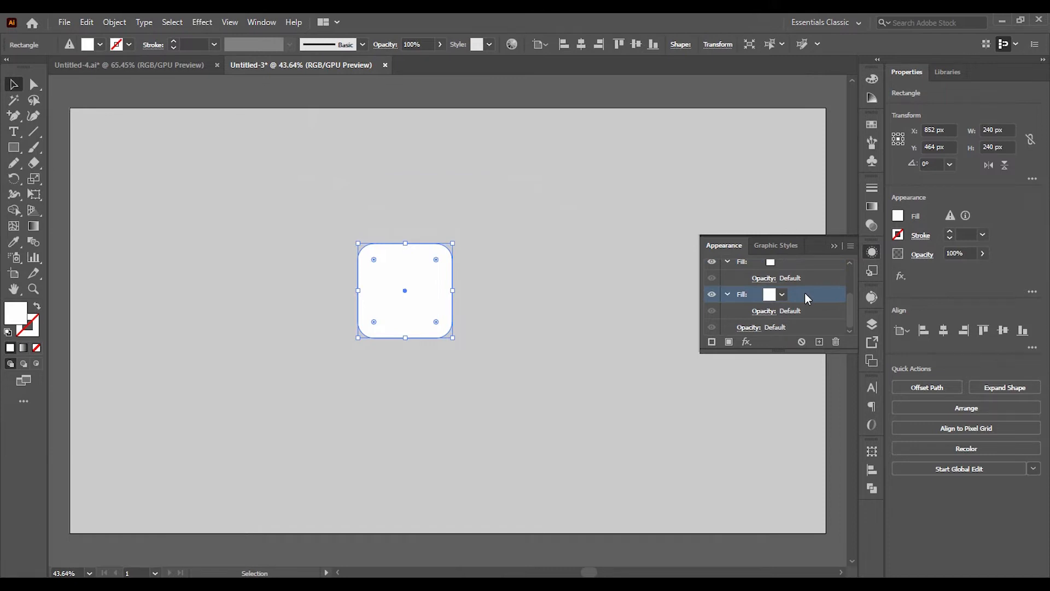
left_click(747, 343)
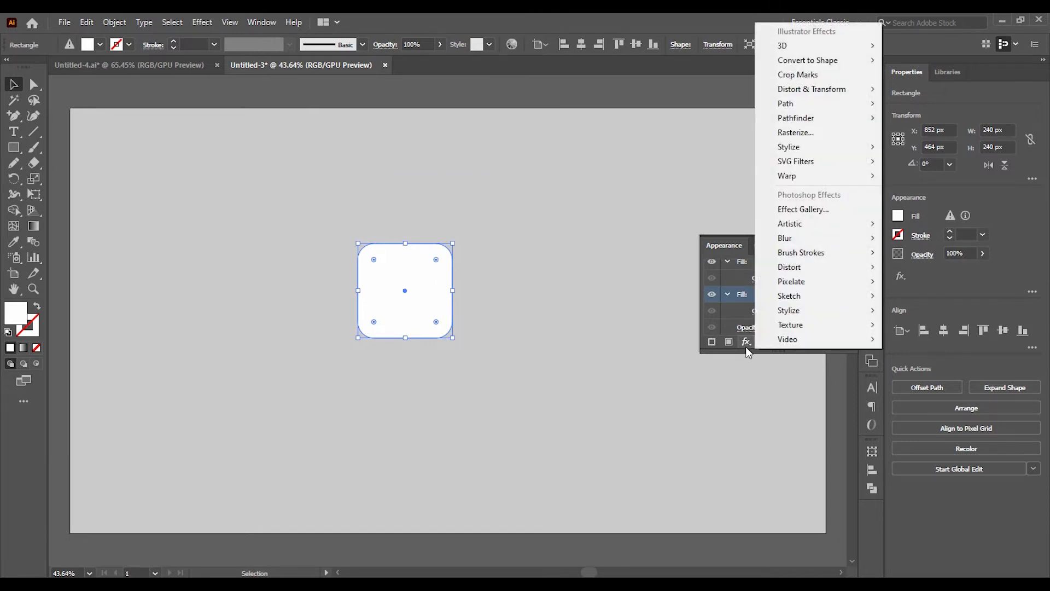
mouse_move(840, 150)
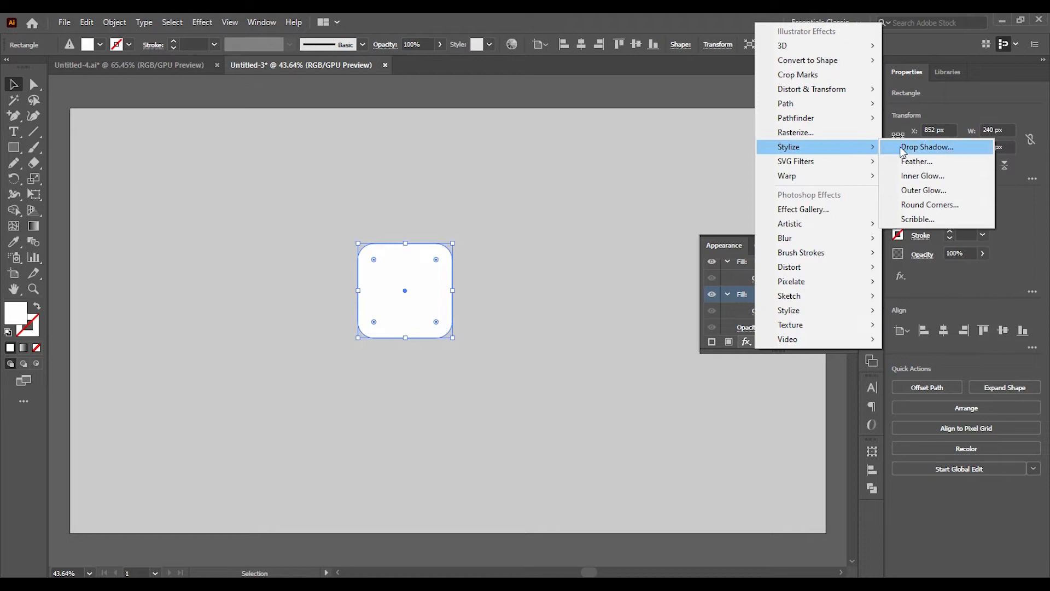
left_click(916, 151)
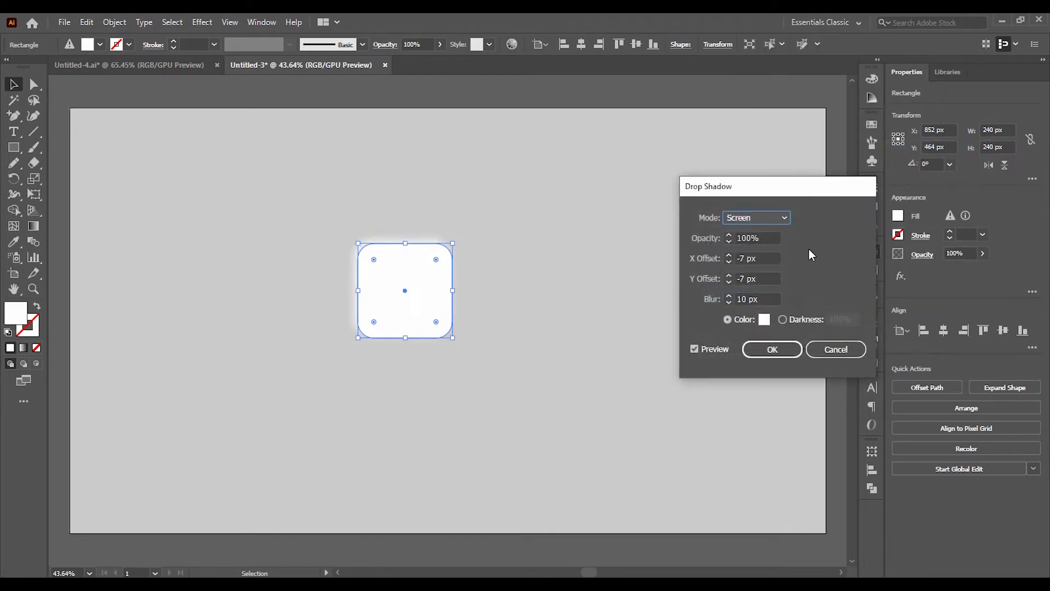
left_click(752, 221)
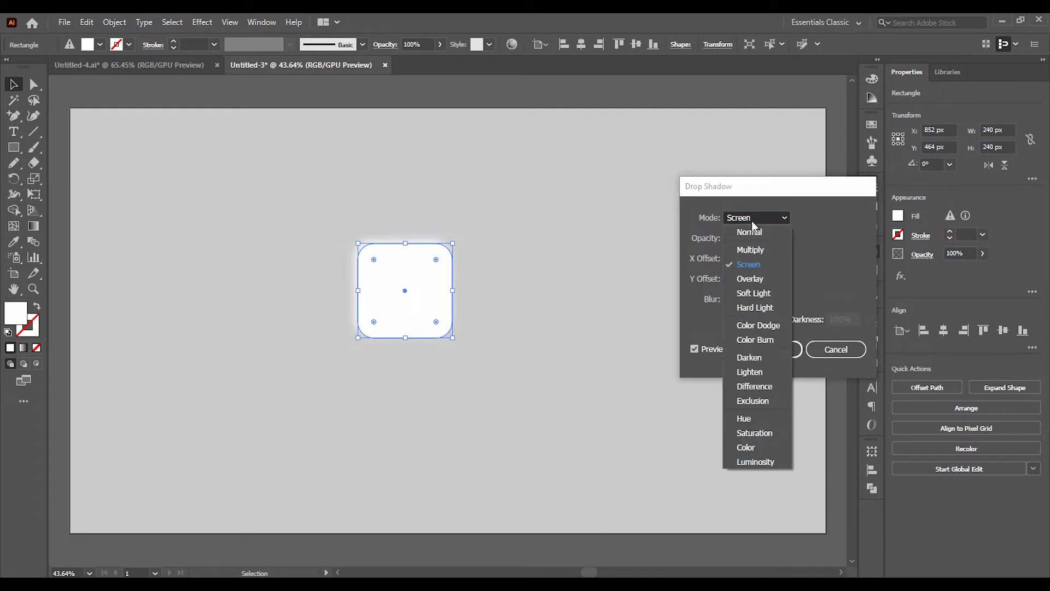
left_click(770, 248)
Set the lower fill's shadow to a 7 px X offset, 7 px Y offset and 5 px blur.
left_click(776, 257)
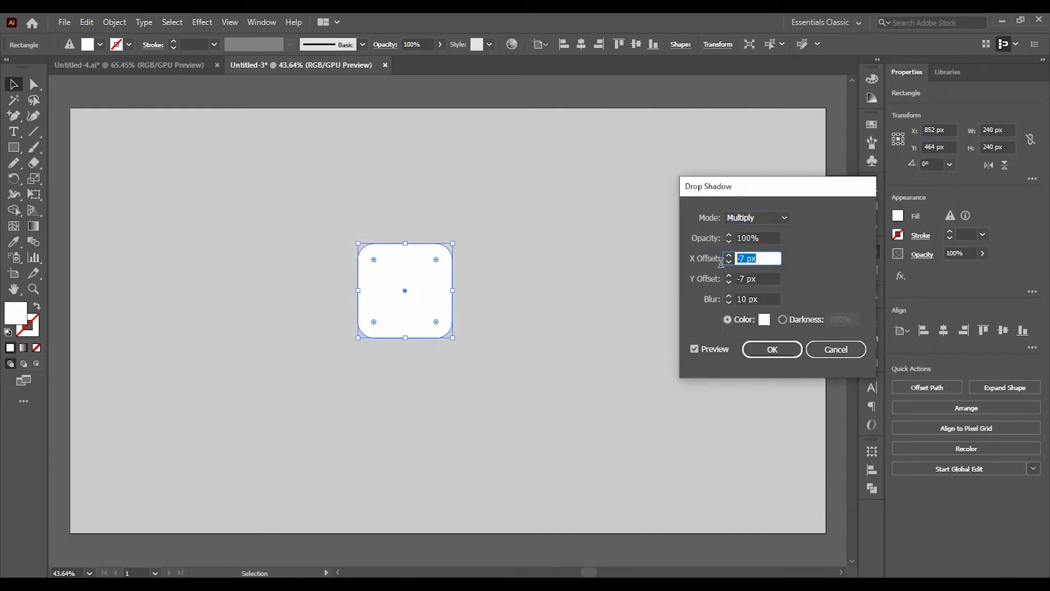
type("7")
left_click(765, 278)
type("7")
left_click(766, 299)
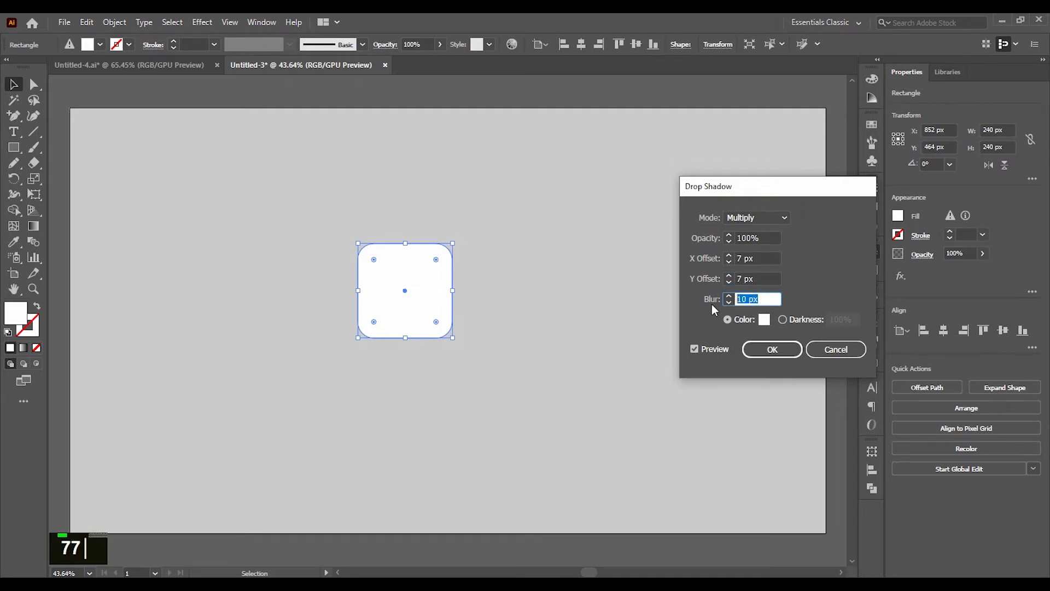
type("5")
Set the shadow color to gray 6D6D6D and apply the drop shadow.
left_click(766, 319)
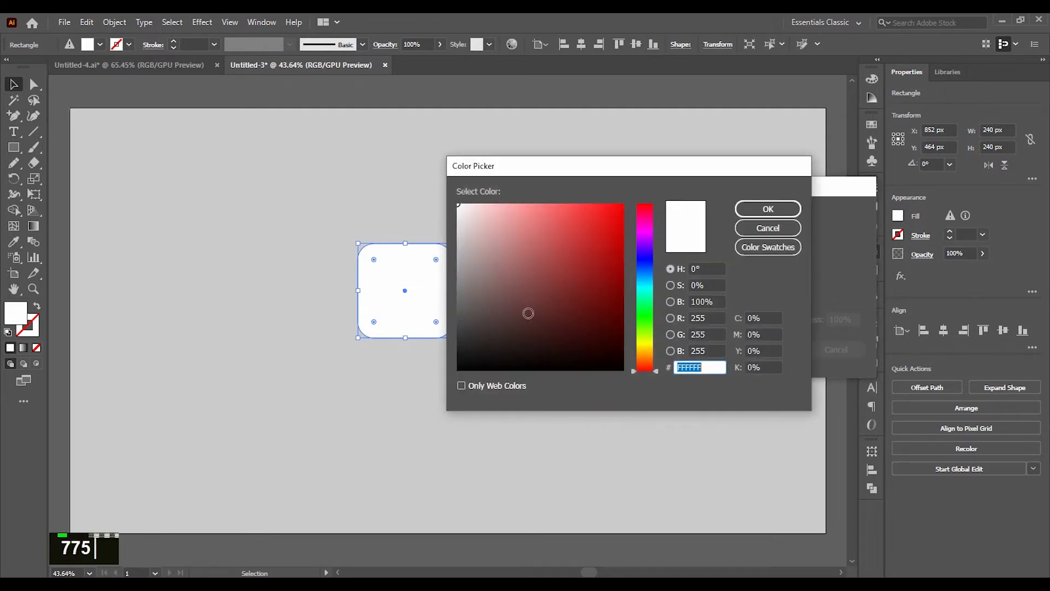
left_click(459, 299)
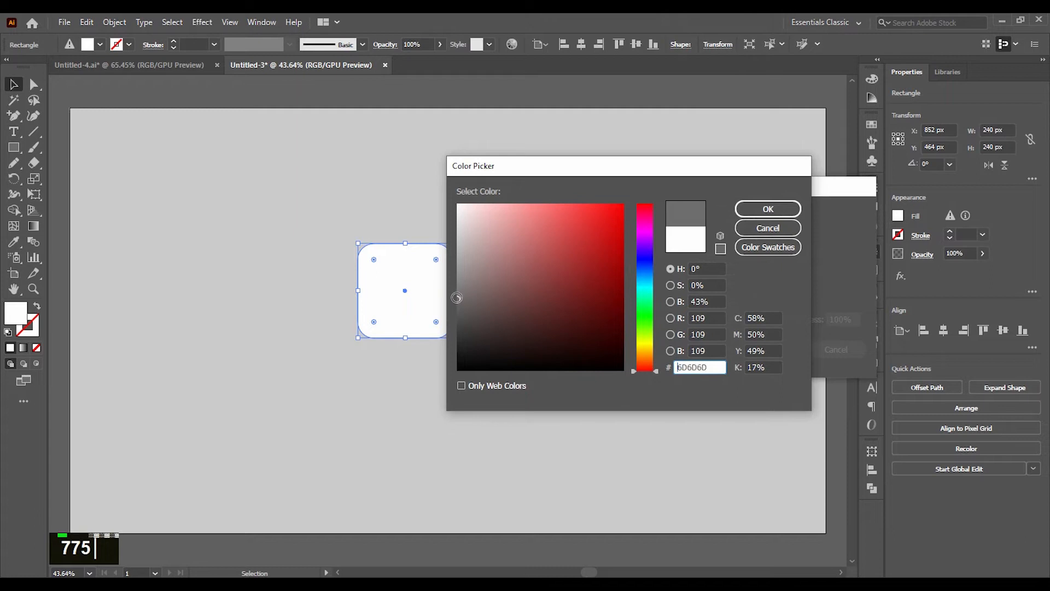
left_click(768, 209)
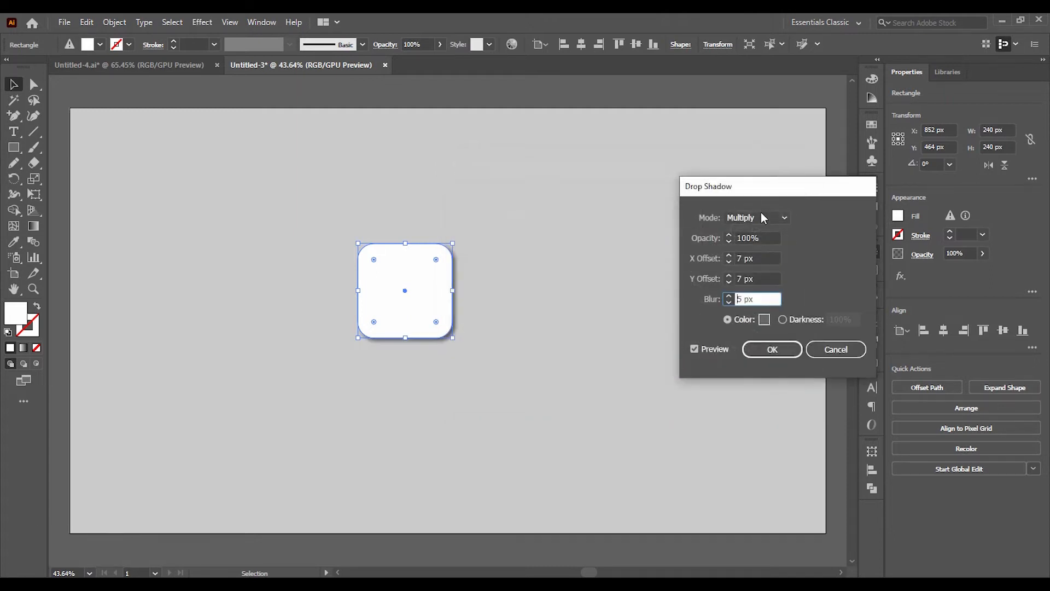
left_click(776, 350)
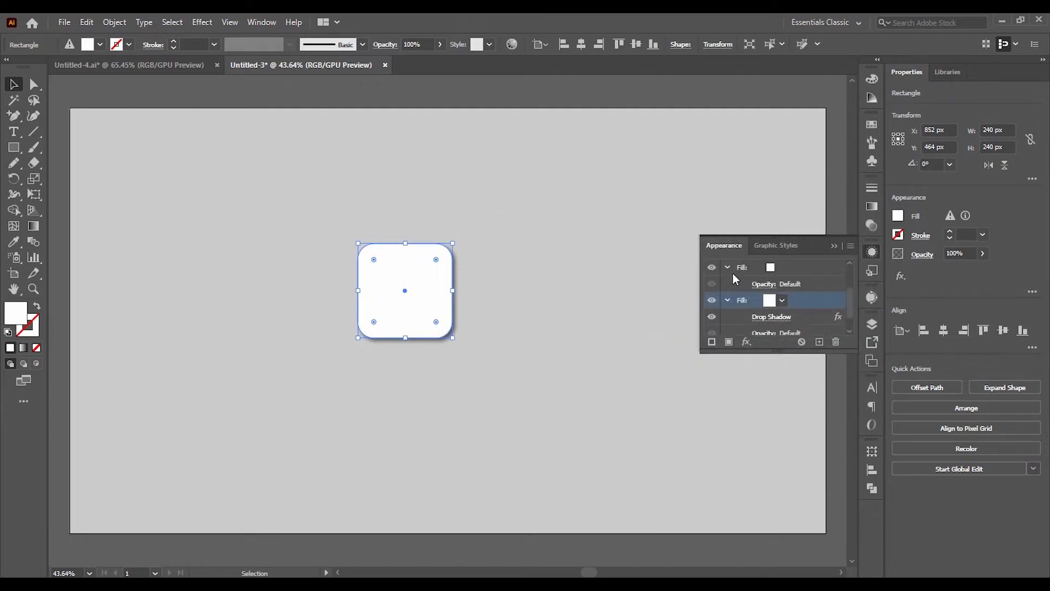
Add a Drop Shadow effect in Screen mode to the rounded square's upper fill.
left_click(799, 267)
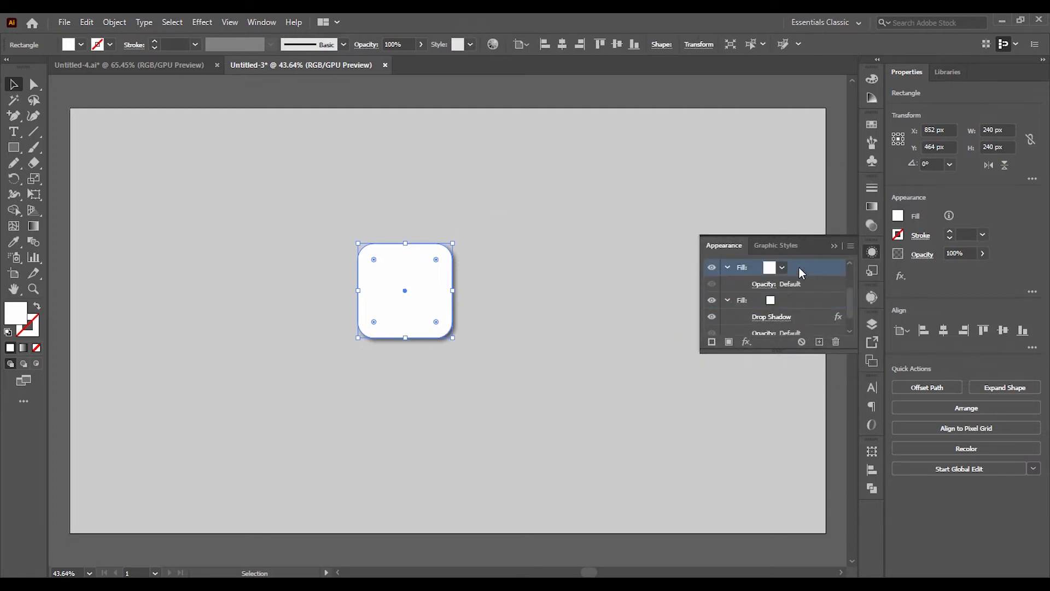
left_click(748, 342)
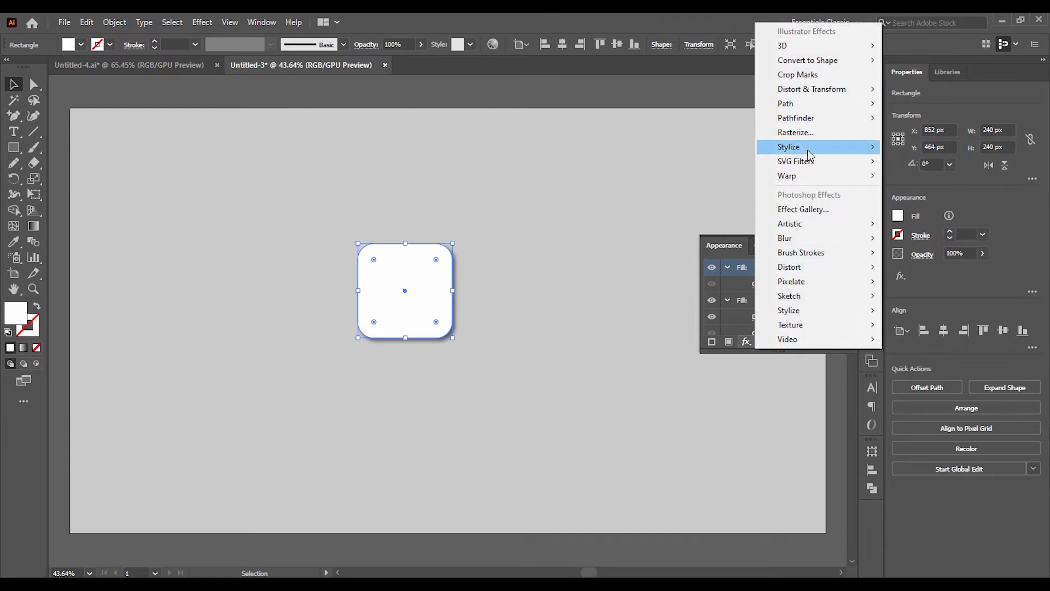
mouse_move(808, 146)
left_click(921, 147)
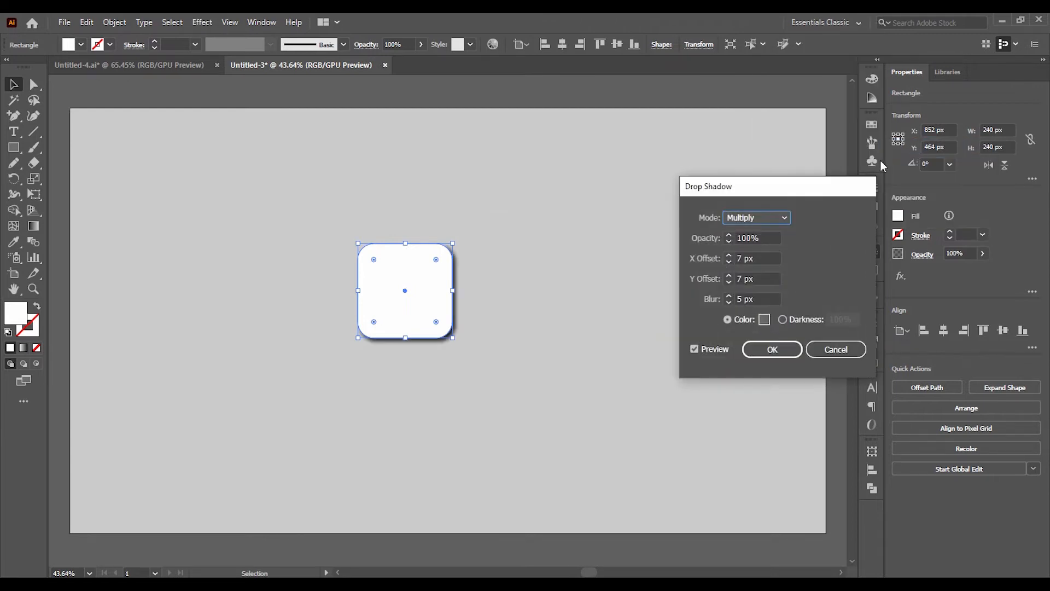
left_click(764, 215)
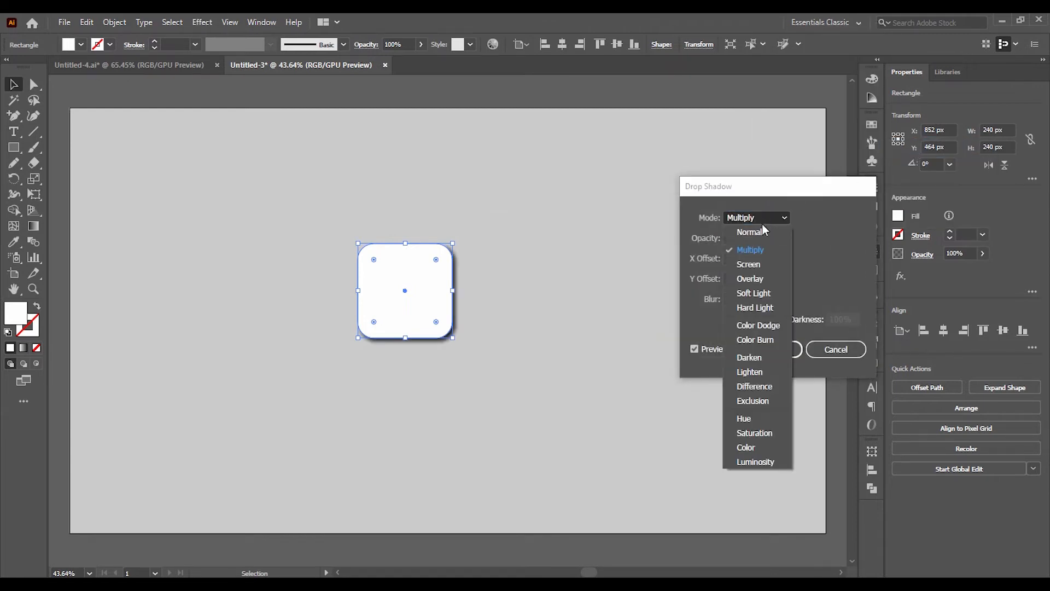
left_click(761, 265)
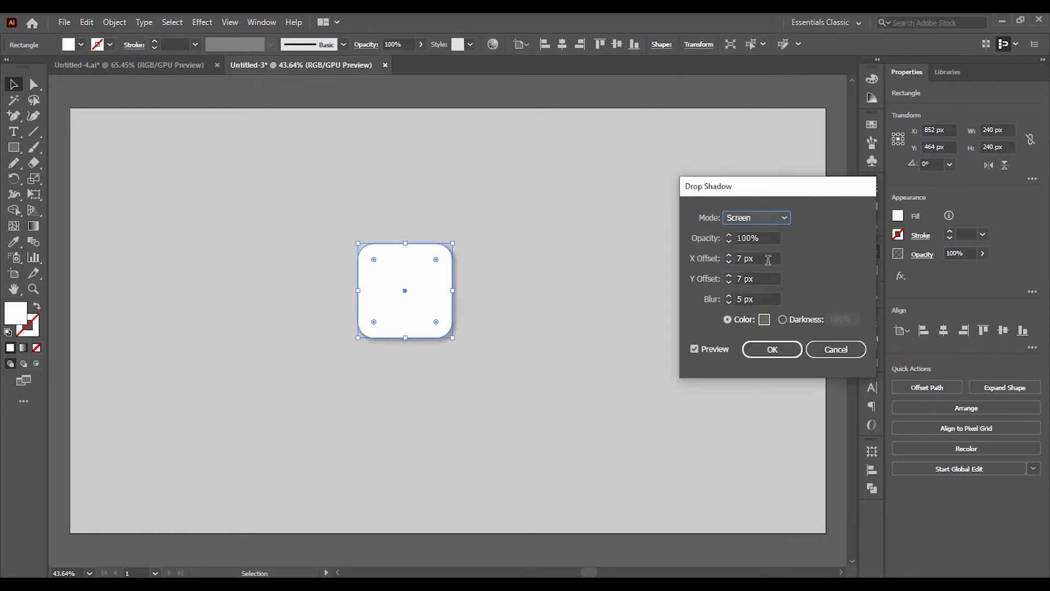
Set the upper fill's shadow to a -7 px X offset, -7 px Y offset and 10 px blur.
left_click(739, 259)
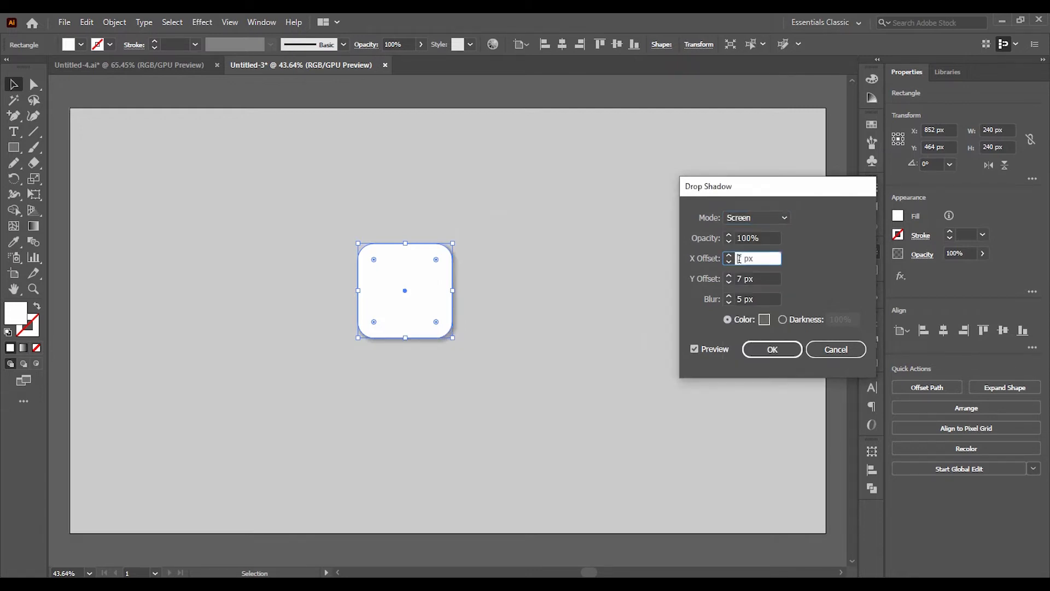
type("-")
left_click(739, 279)
type("-")
key("Tab")
type("10")
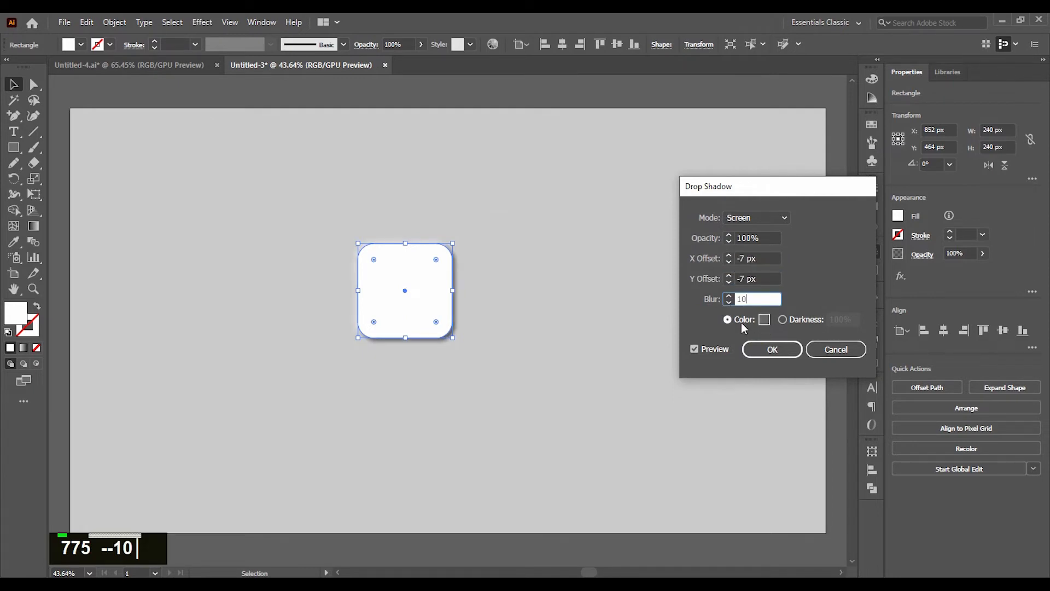
Set the shadow color to near-white F9F7F7 and apply the drop shadow.
left_click(764, 319)
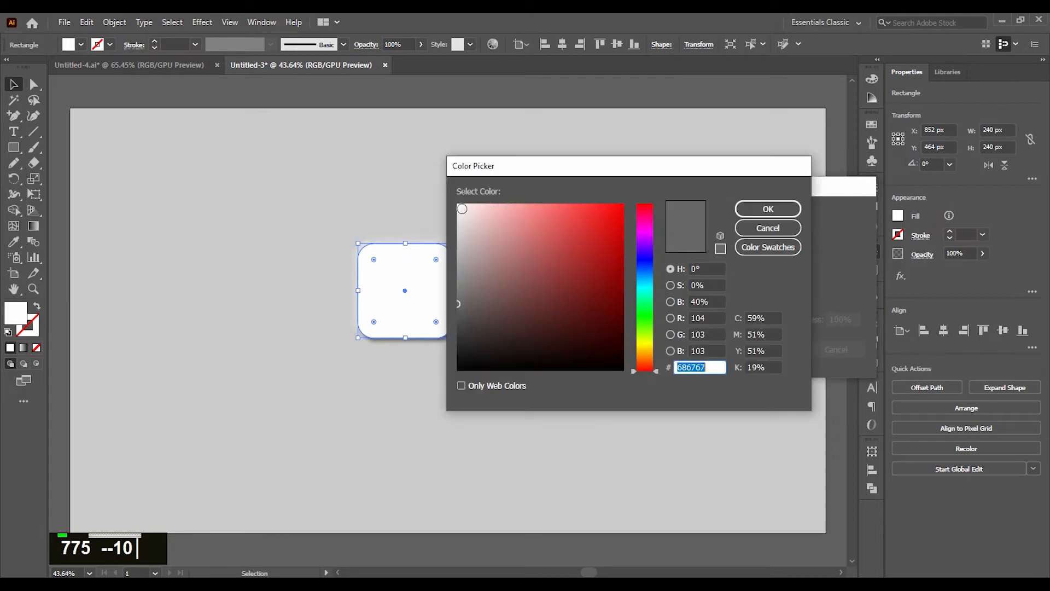
left_click(459, 207)
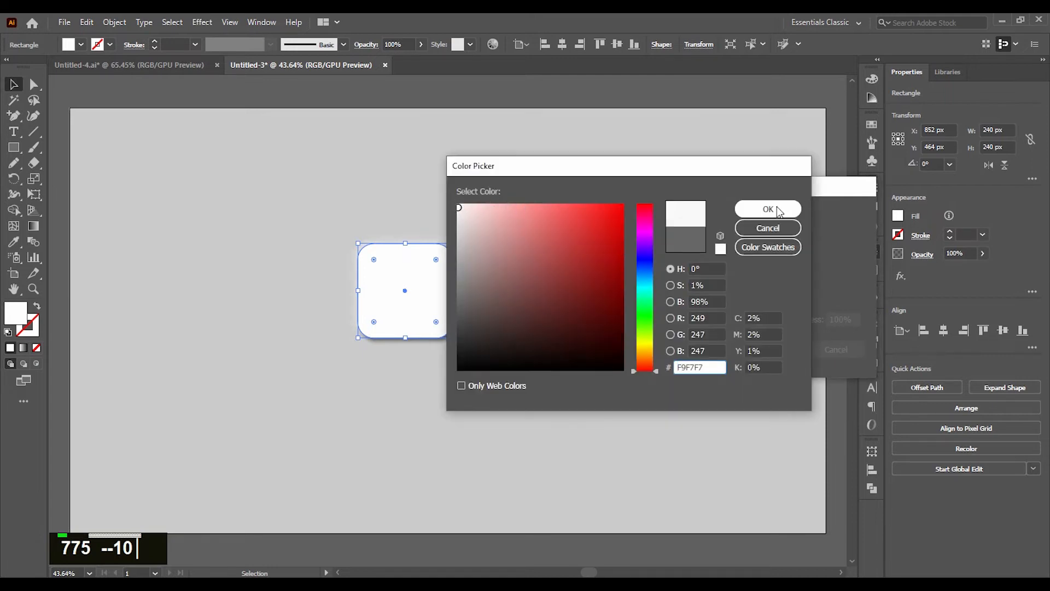
left_click(787, 209)
left_click(770, 349)
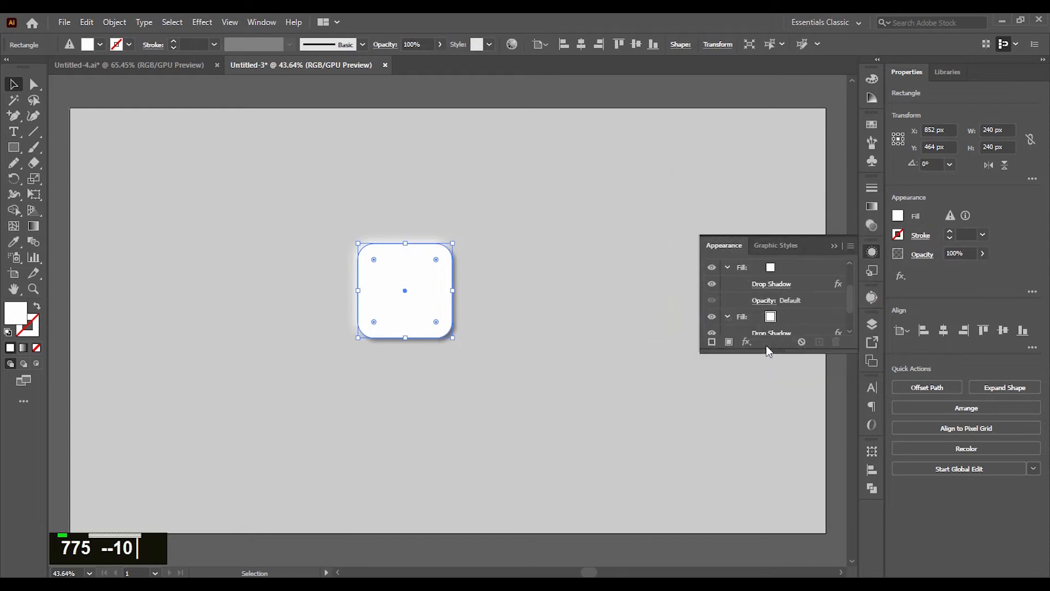
Change the rounded square's upper fill to the light gray swatch matching the background, and deselect the shape.
scroll(791, 296, "up", 3)
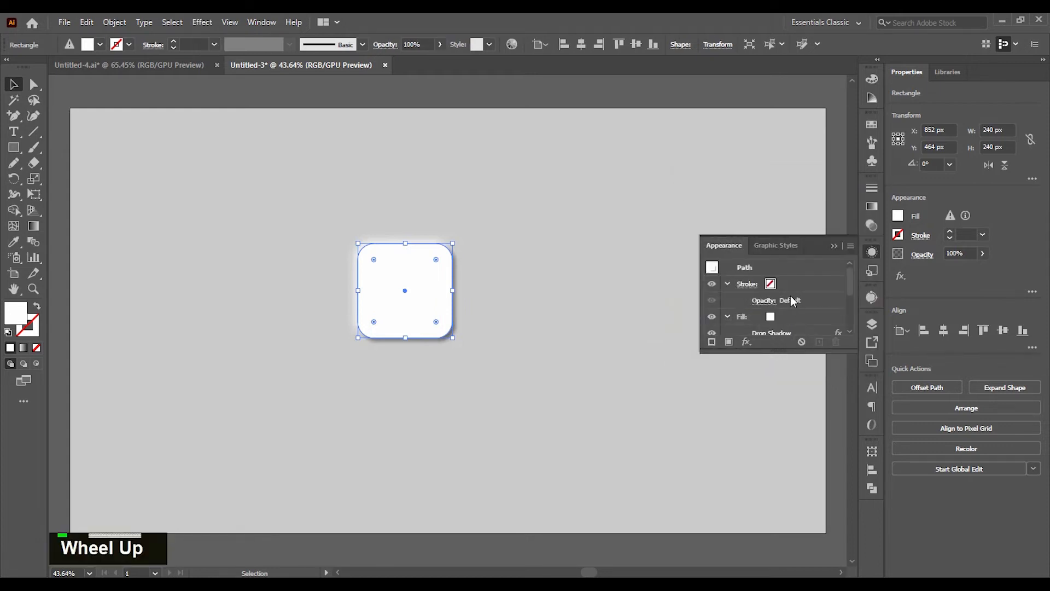
left_click(796, 314)
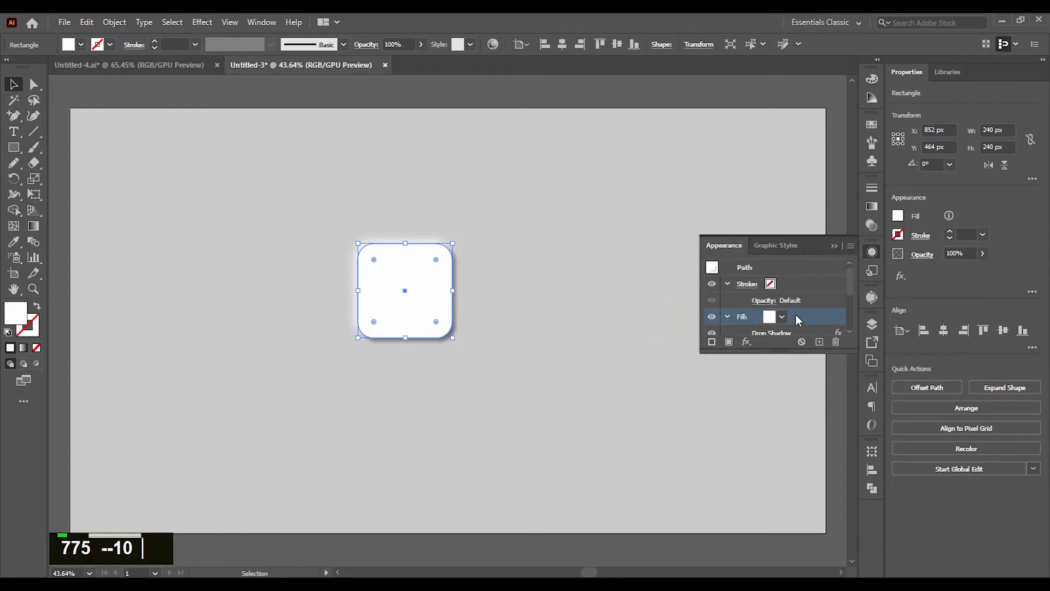
left_click(783, 317)
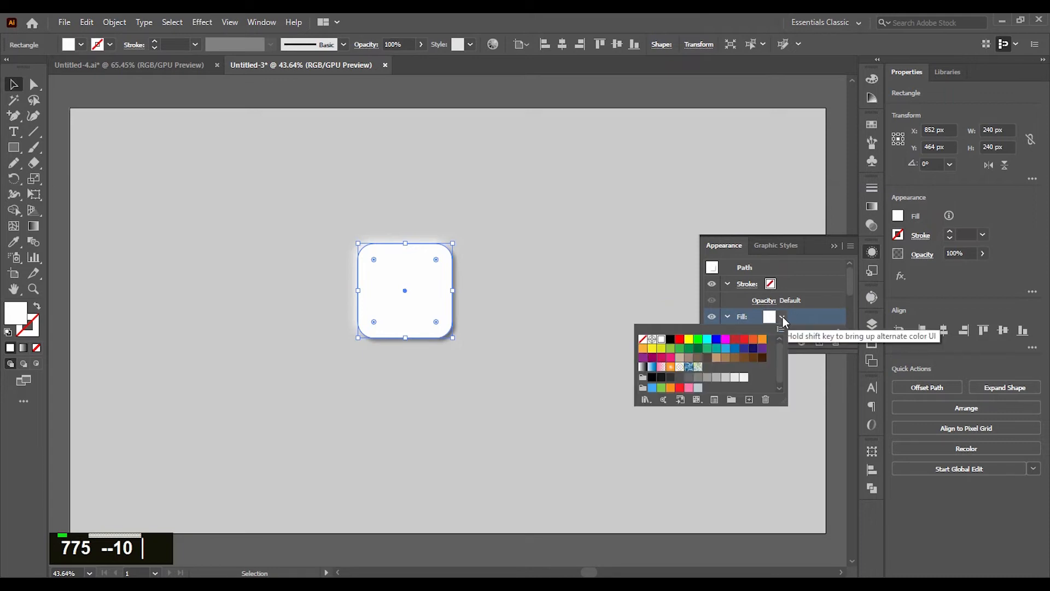
left_click(726, 378)
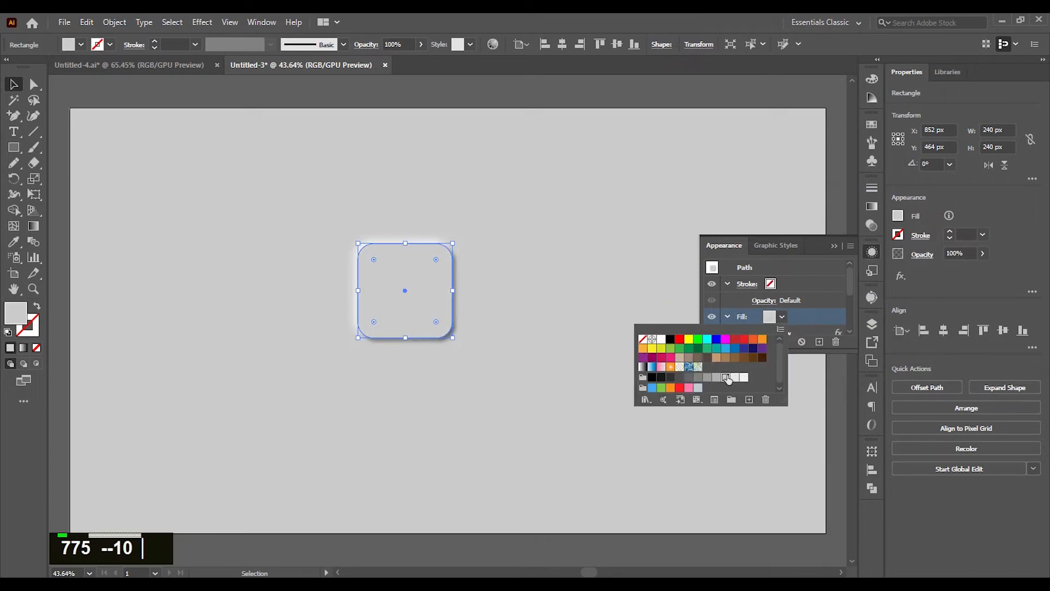
double_click(835, 250)
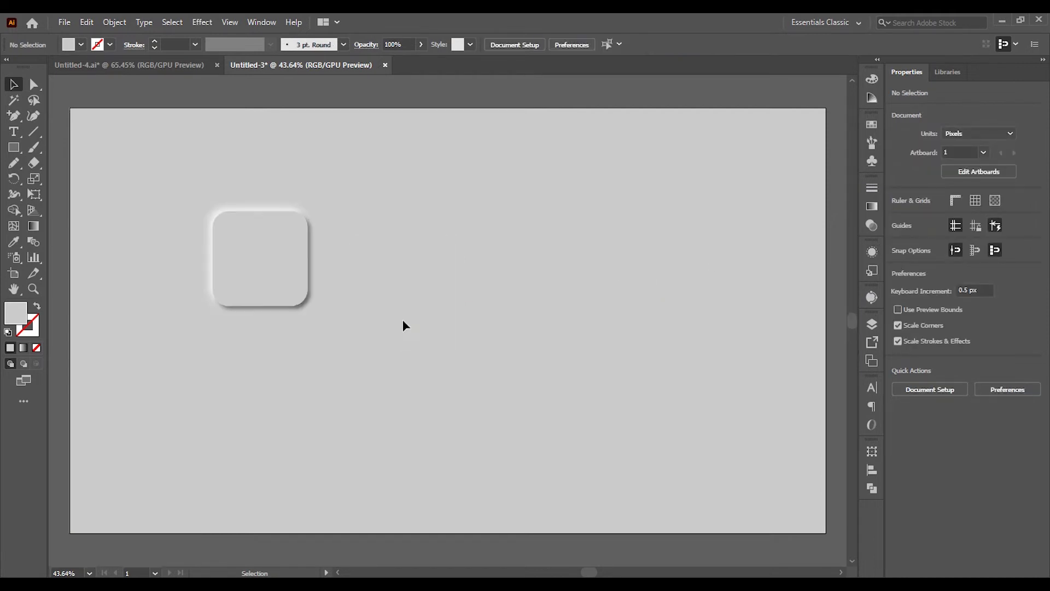
Duplicate the rounded-square button horizontally to its right, placing the copy at about X 869 px, Y 382 px.
left_click(269, 283)
left_click_drag(270, 283, 421, 283)
left_click(544, 288)
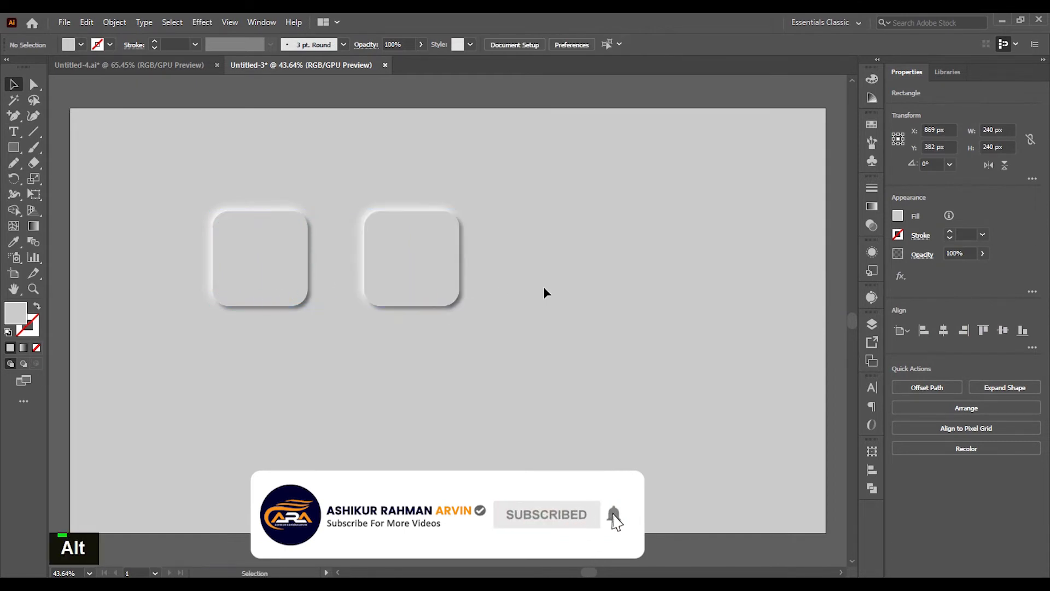
Apply a Gaussian Blur with a 5-pixel radius to the whole path of the duplicated button.
left_click(437, 281)
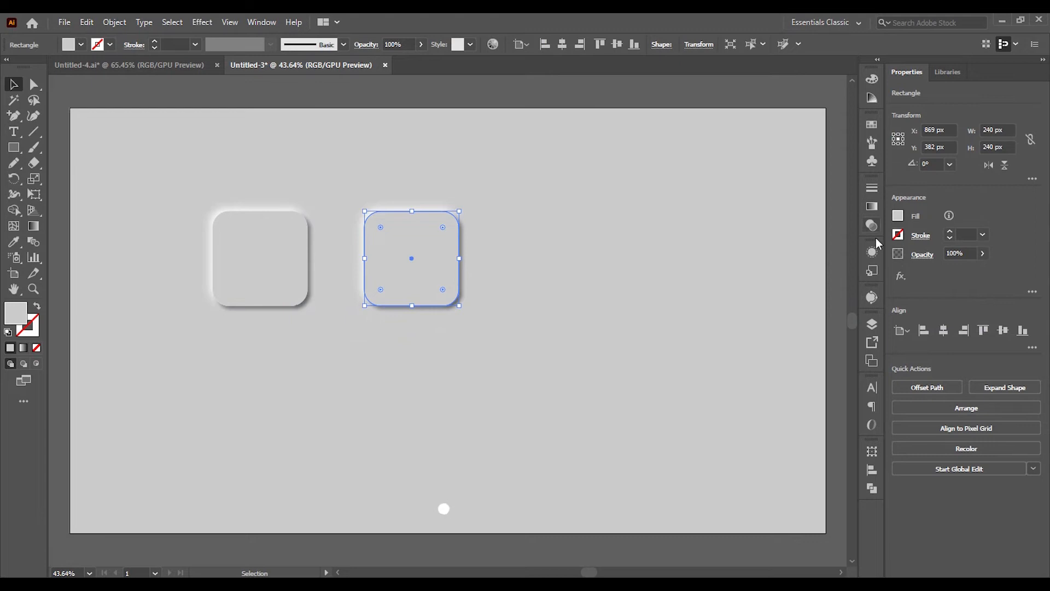
left_click(872, 255)
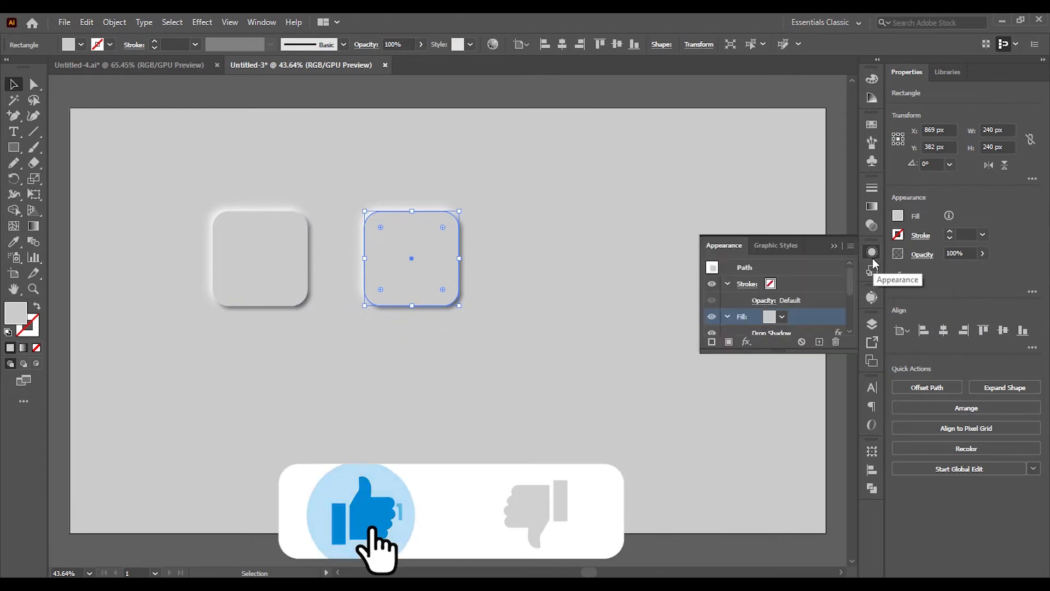
left_click(768, 268)
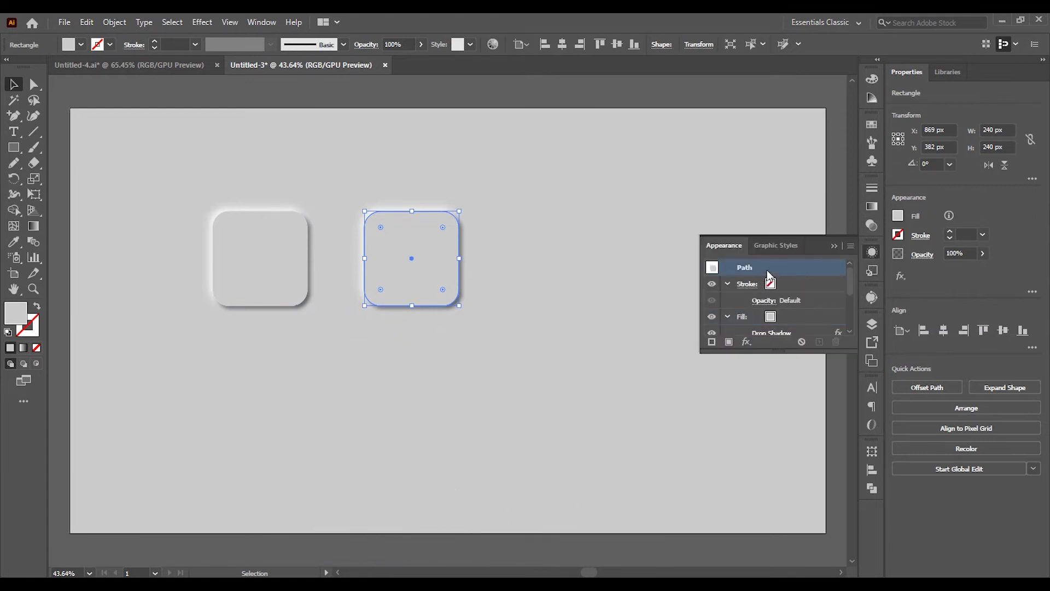
left_click(746, 342)
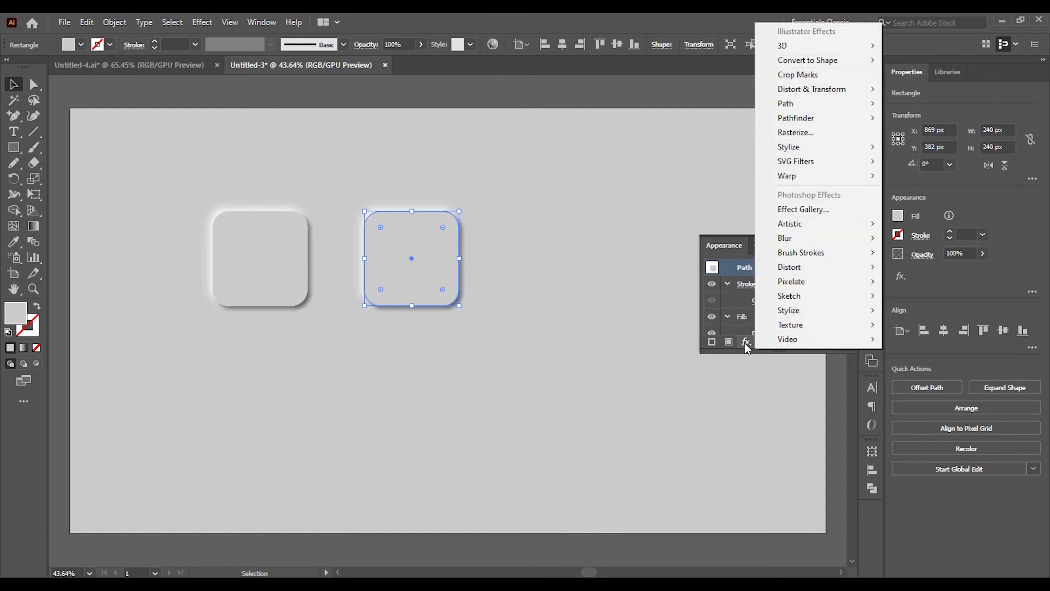
mouse_move(789, 247)
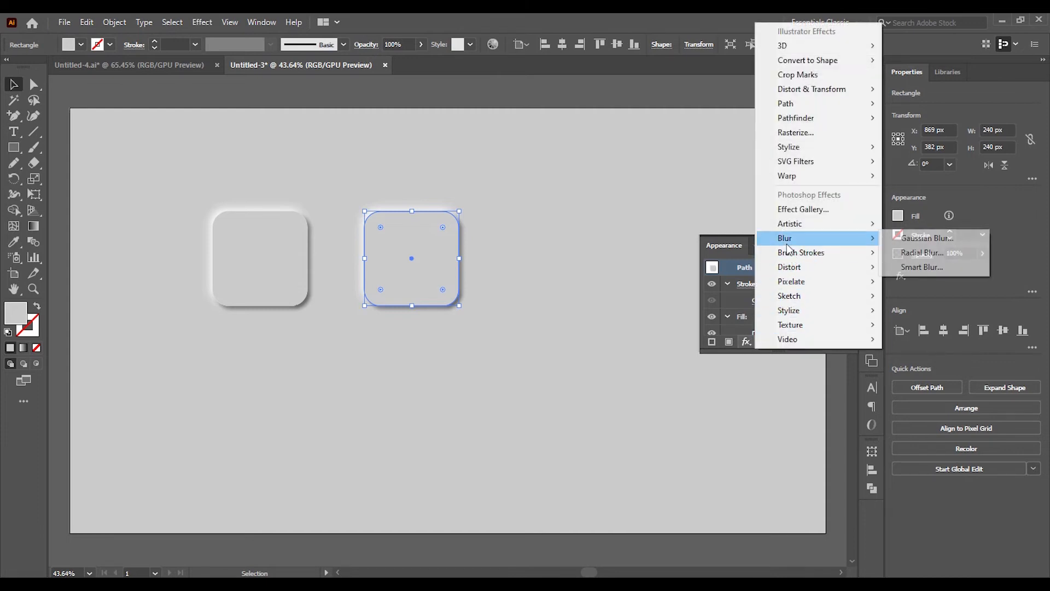
left_click(909, 241)
type("5")
left_click(800, 214)
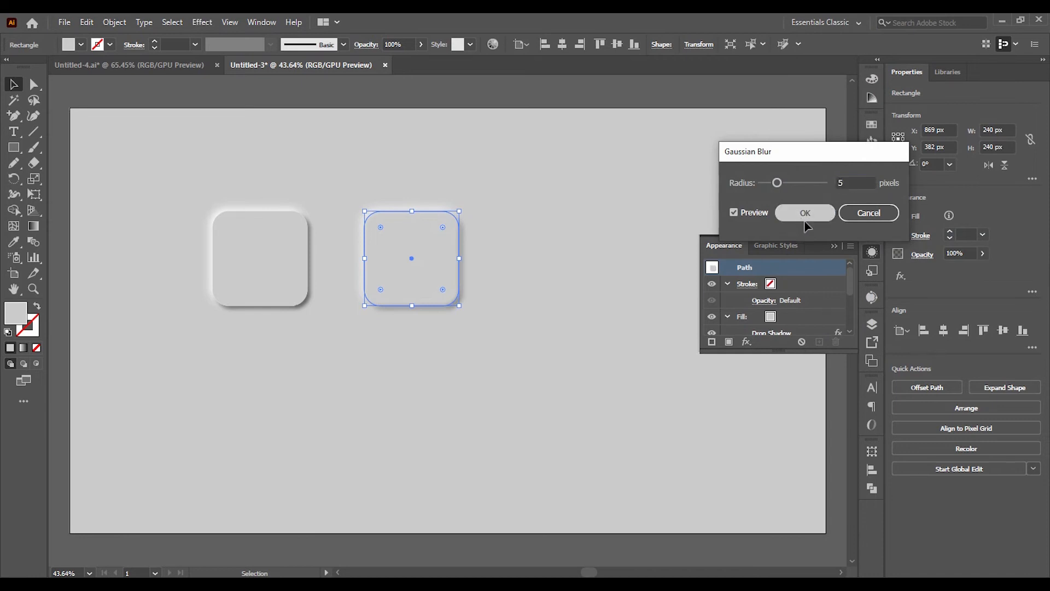
Set the Screen-mode drop shadow on the duplicate's upper fill to 7 px X and 7 px Y offsets.
left_click(796, 317)
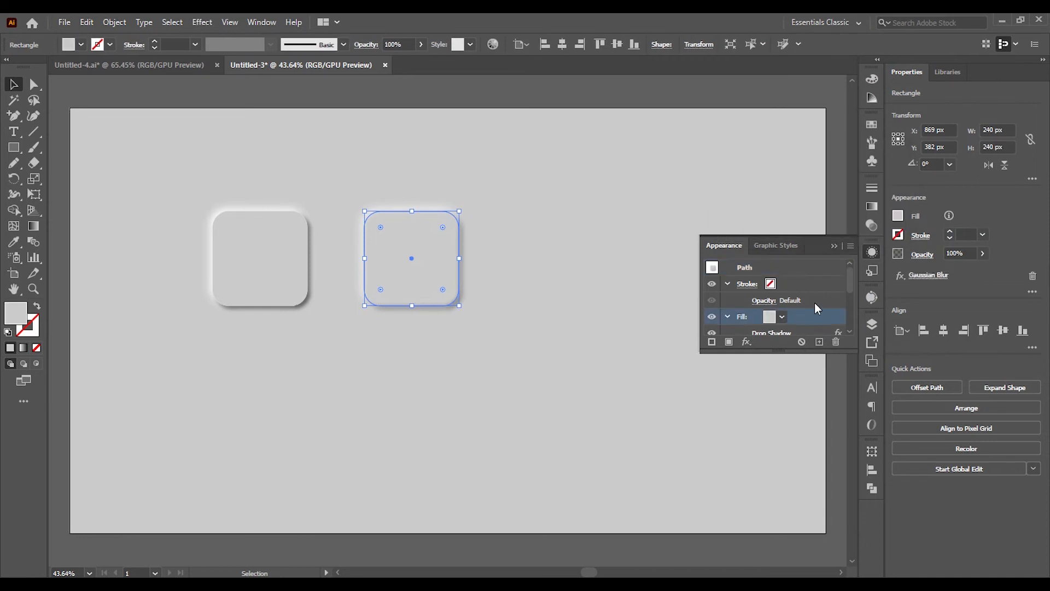
scroll(814, 302, "down", 3)
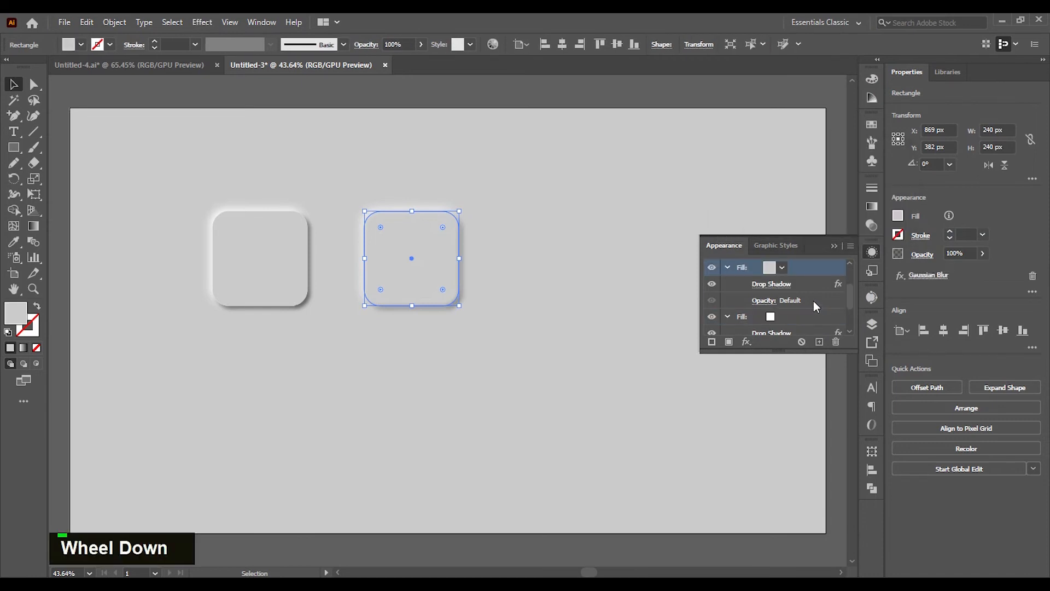
left_click(770, 285)
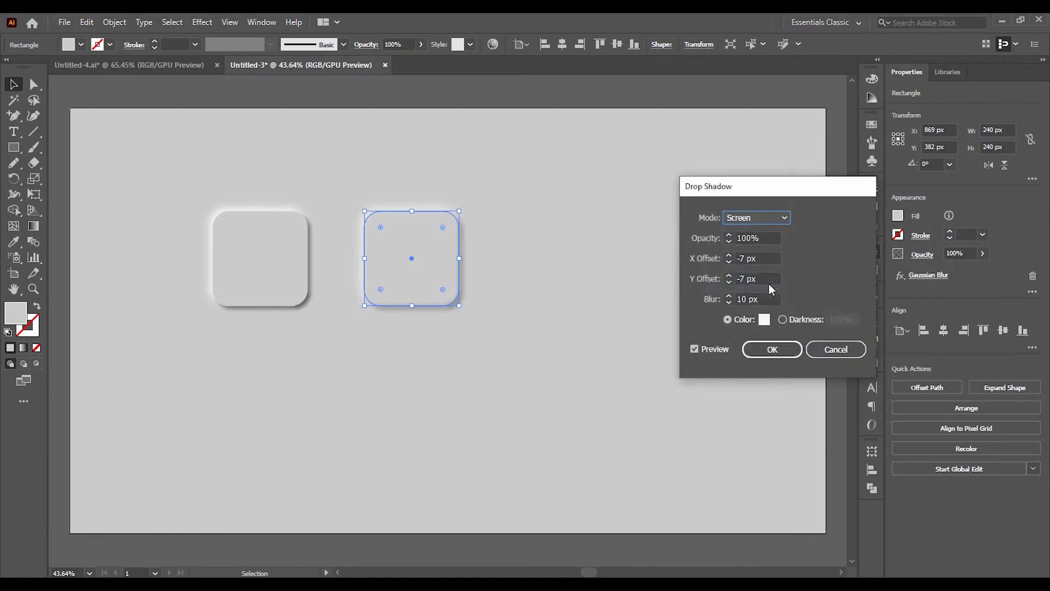
left_click(741, 259)
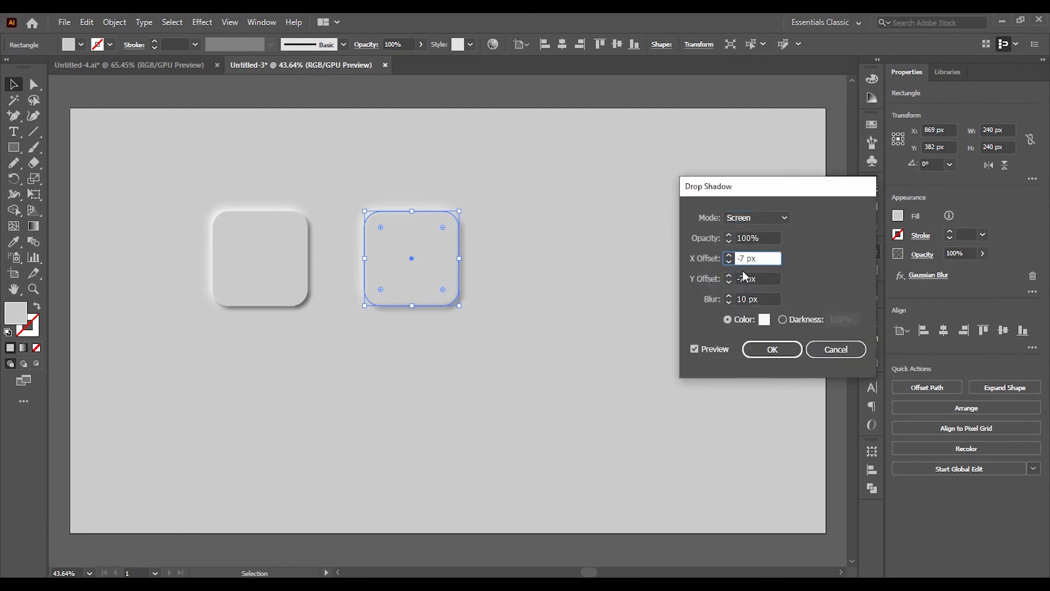
key("BackSpace")
left_click(743, 278)
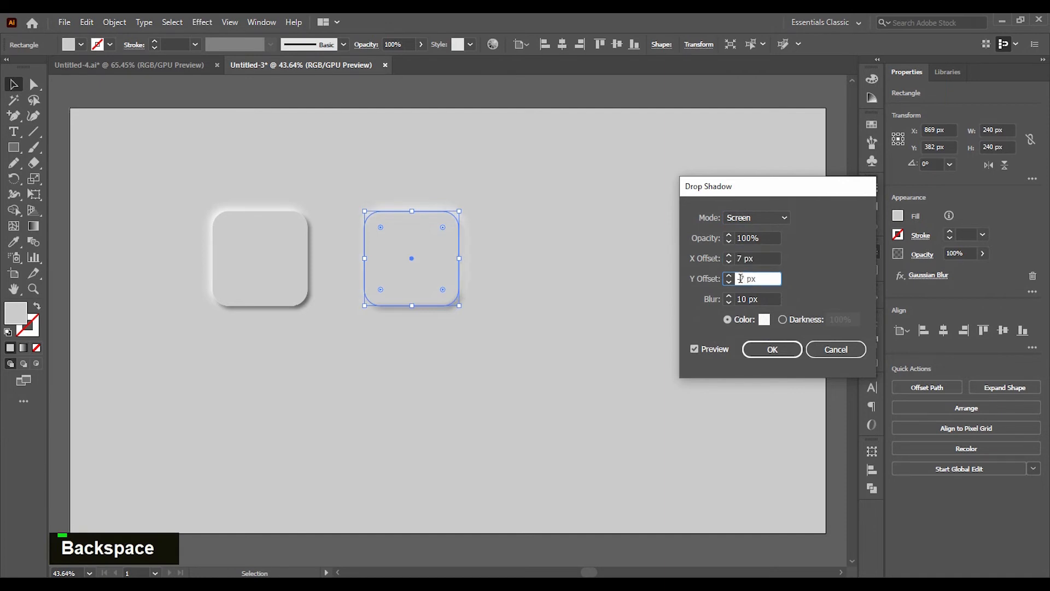
key("BackSpace")
left_click(758, 259)
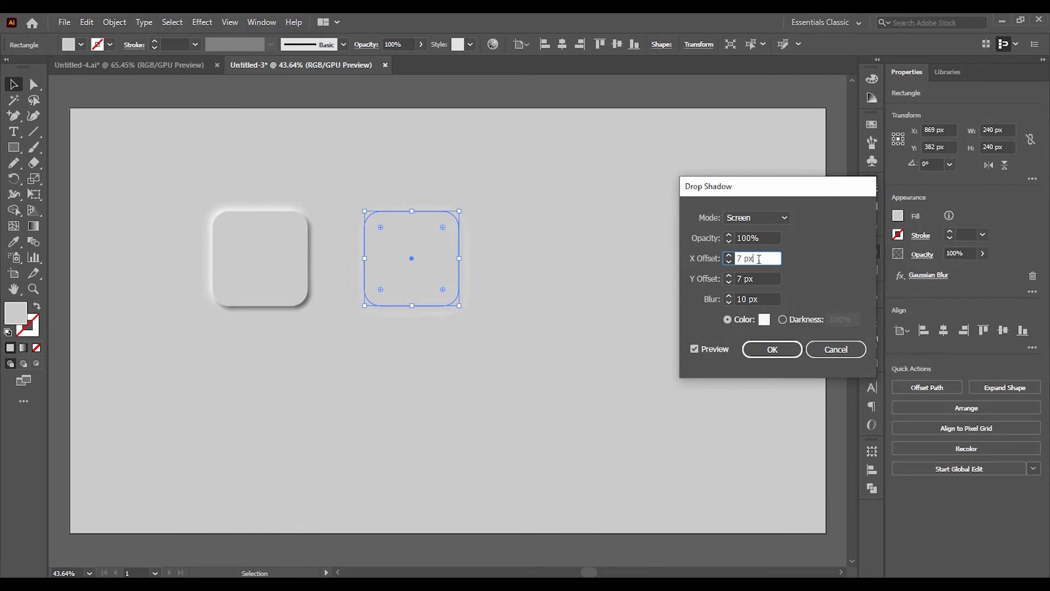
left_click(777, 350)
Set the Multiply drop shadow on the duplicate's lower fill to -7 px X and -7 px Y offsets, and deselect the button.
scroll(796, 301, "down", 1)
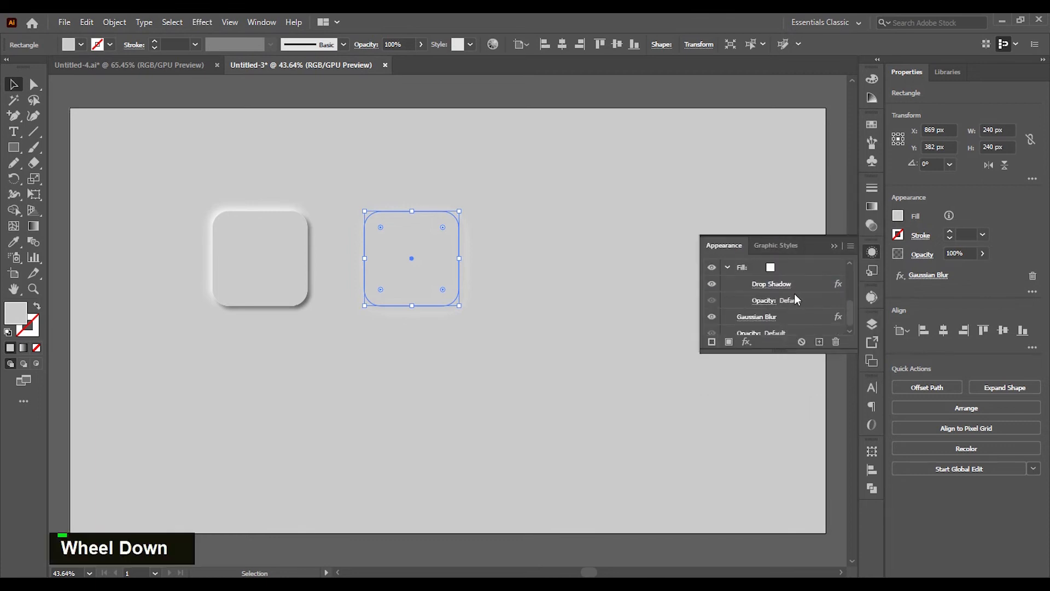
left_click(793, 268)
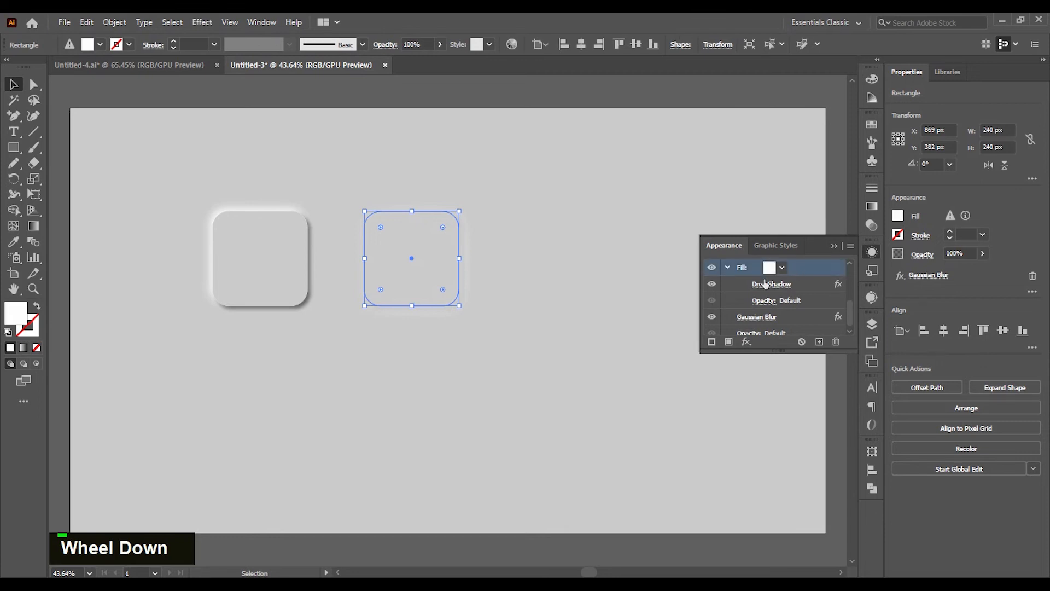
left_click(781, 285)
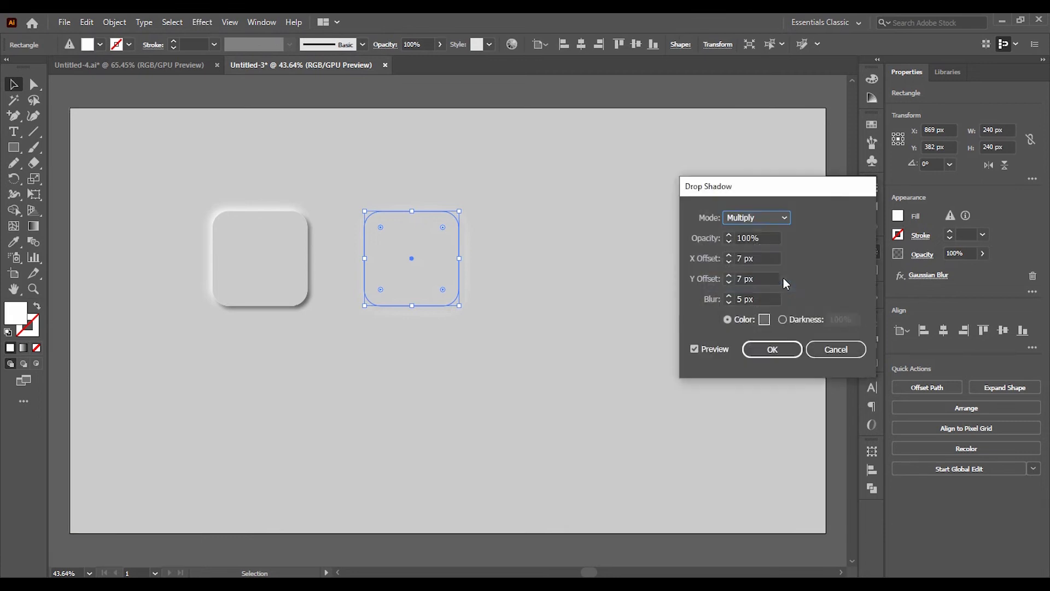
left_click(739, 257)
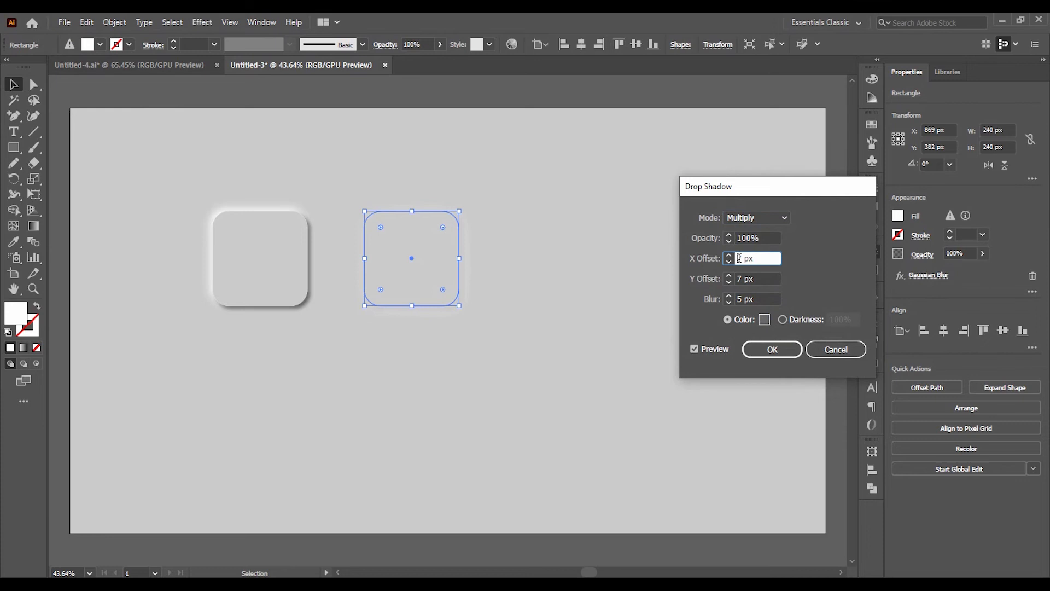
type("-")
left_click(741, 278)
type("-")
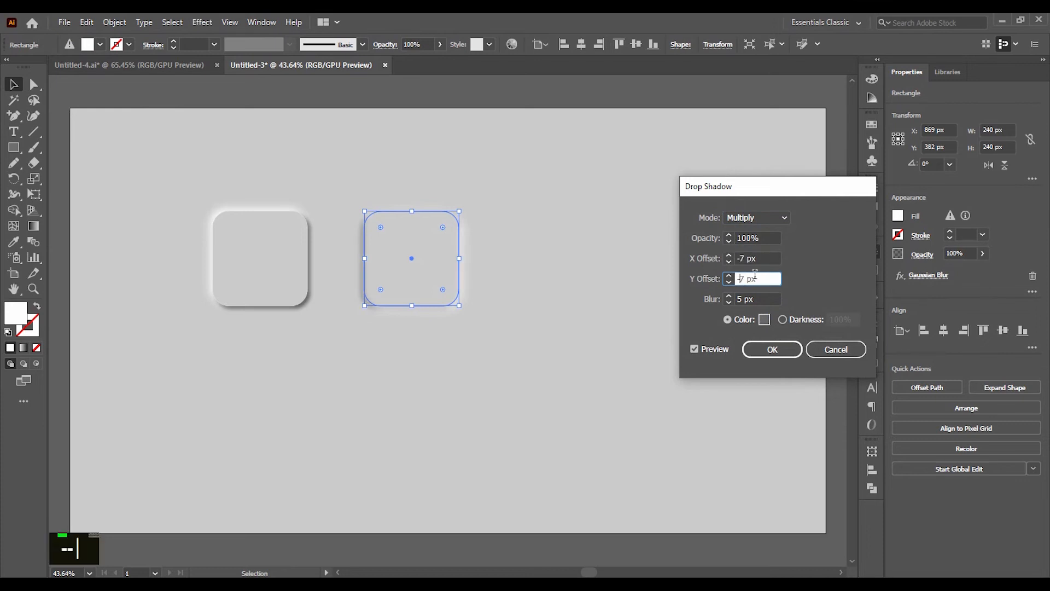
left_click(777, 349)
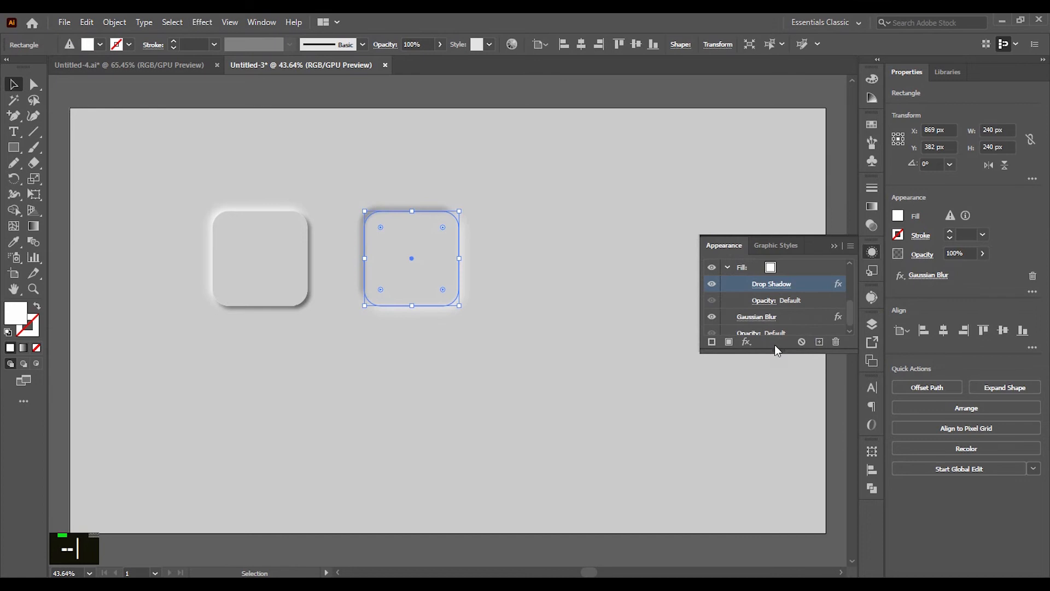
left_click(834, 246)
double_click(688, 283)
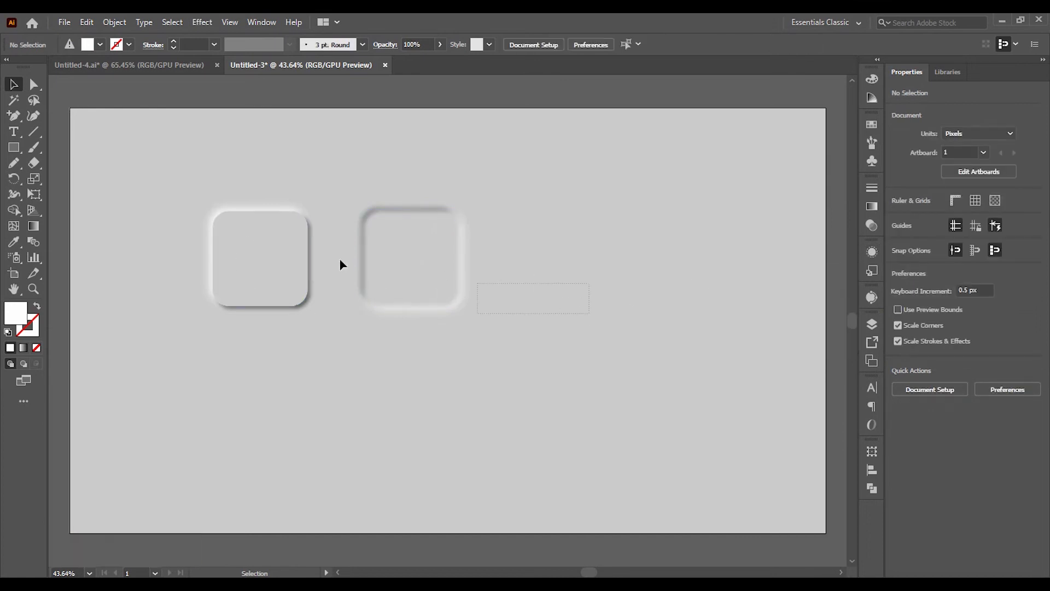
Move both rounded-square buttons together up and to the right on the artboard, and deselect them.
key("ctrl+a")
left_click_drag(272, 253, 313, 225)
left_click(588, 286)
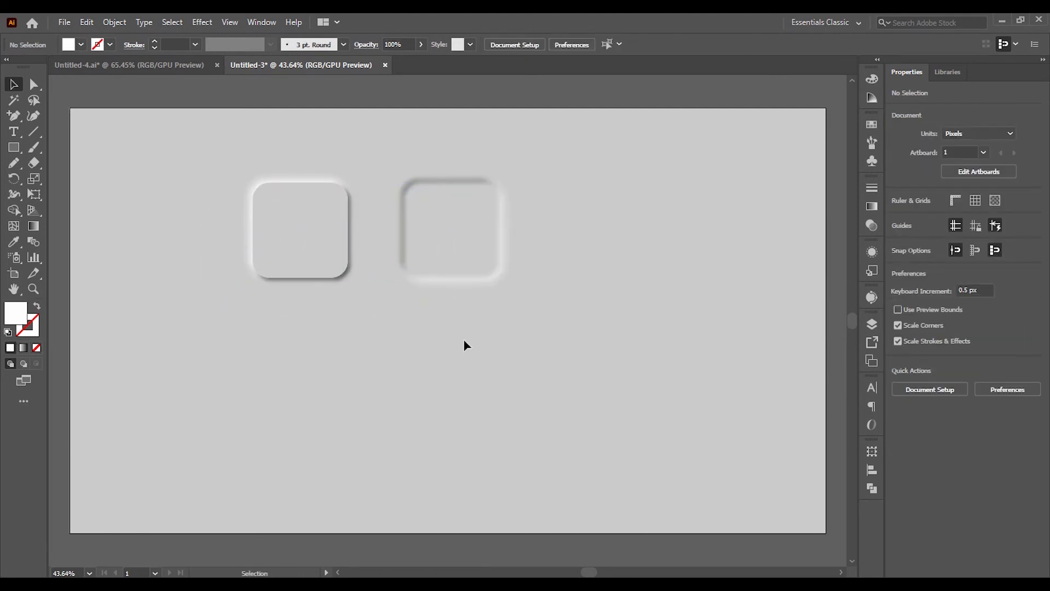
Save the appearances of the raised button and the pressed button as two new graphic styles.
left_click(263, 22)
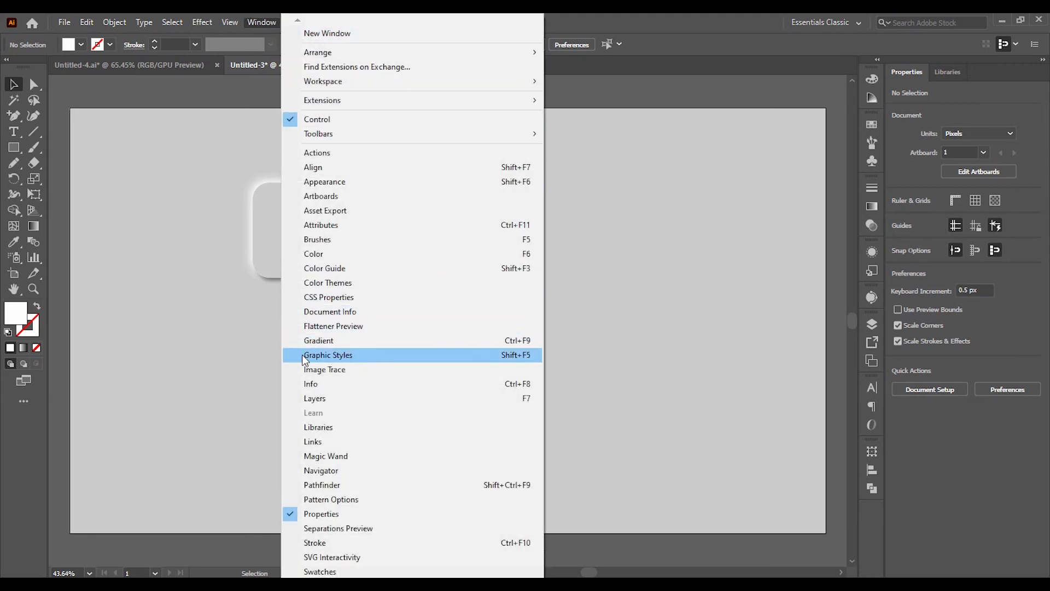
left_click(361, 356)
left_click(315, 244)
left_click_drag(307, 257, 725, 410)
left_click_drag(763, 320, 765, 319)
left_click_drag(481, 239, 812, 354)
left_click_drag(792, 305, 786, 306)
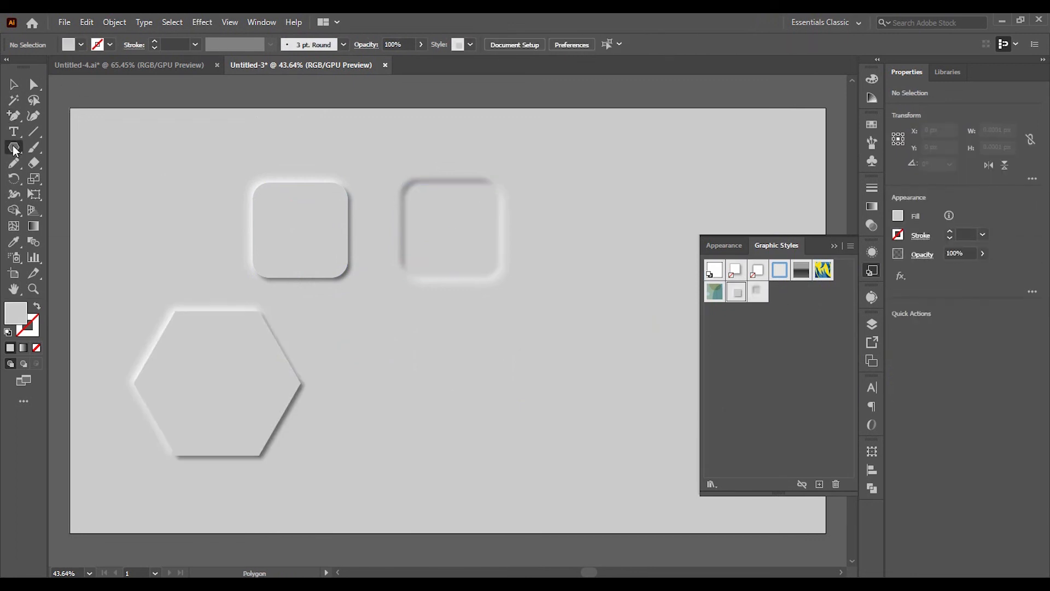
Draw a hexagon about 335 px by 290 px, apply the pressed graphic style, and place it beside the raised hexagon.
right_click(13, 147)
left_click(76, 195)
left_click_drag(448, 357, 506, 395)
left_click(757, 292)
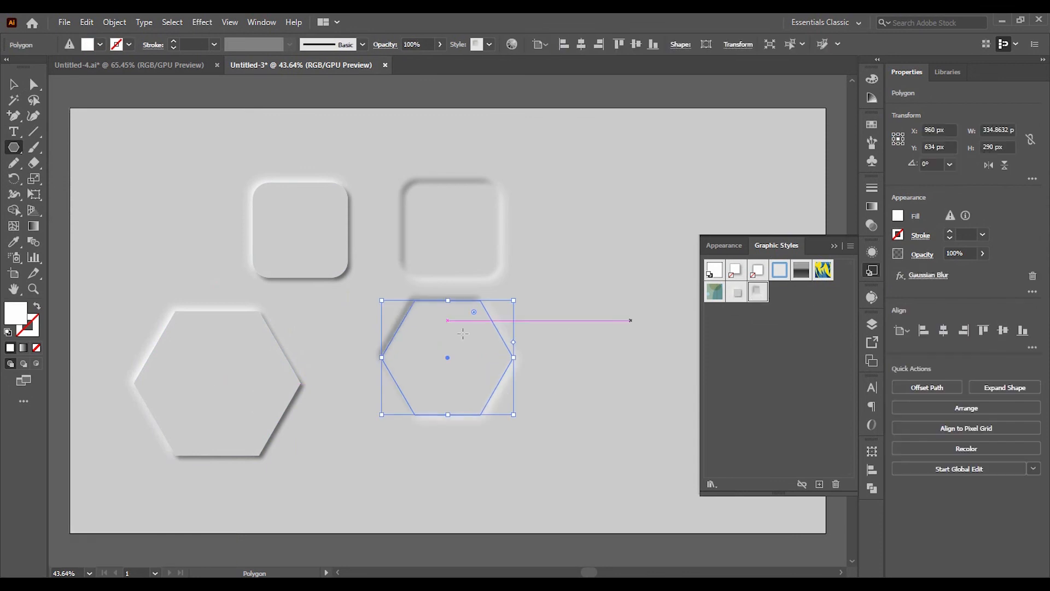
key("v")
left_click(529, 387)
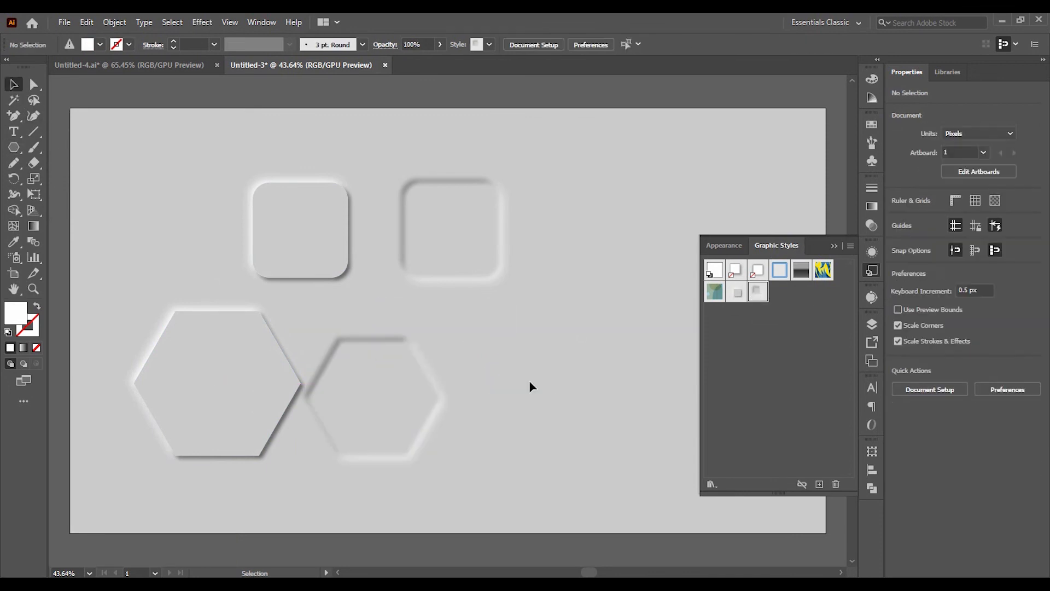
Draw a circle about 111 px in diameter to the right of the hexagons, apply the raised graphic style, and deselect it.
right_click(13, 148)
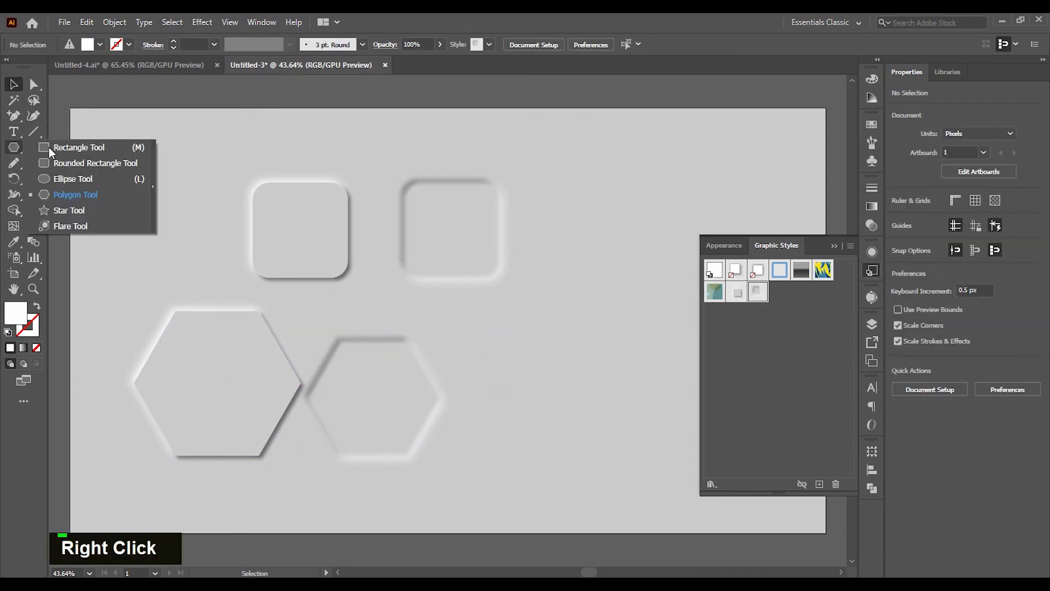
left_click(81, 178)
left_click_drag(517, 324, 561, 367)
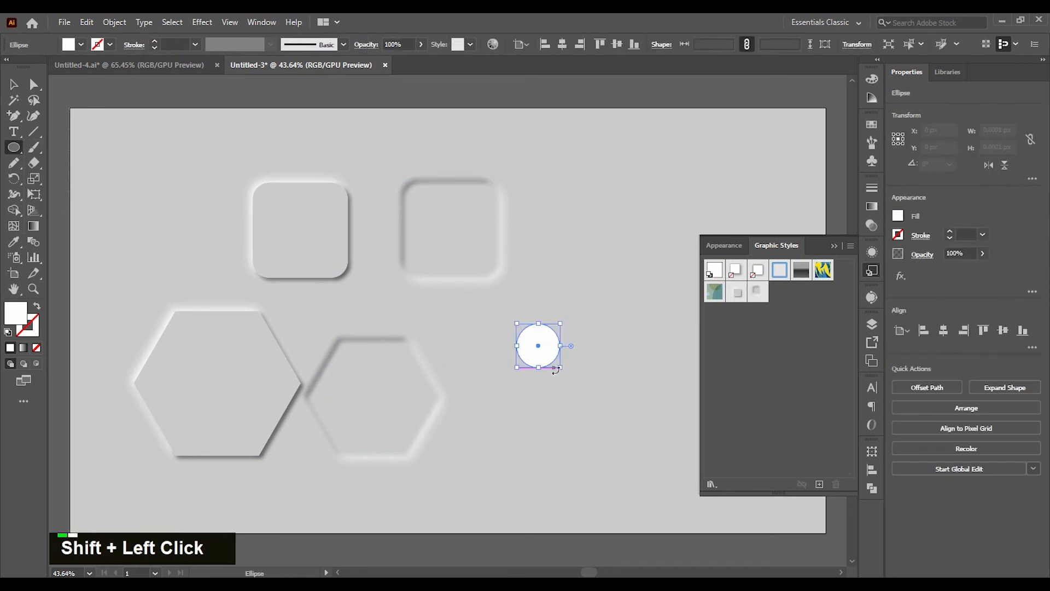
left_click(739, 299)
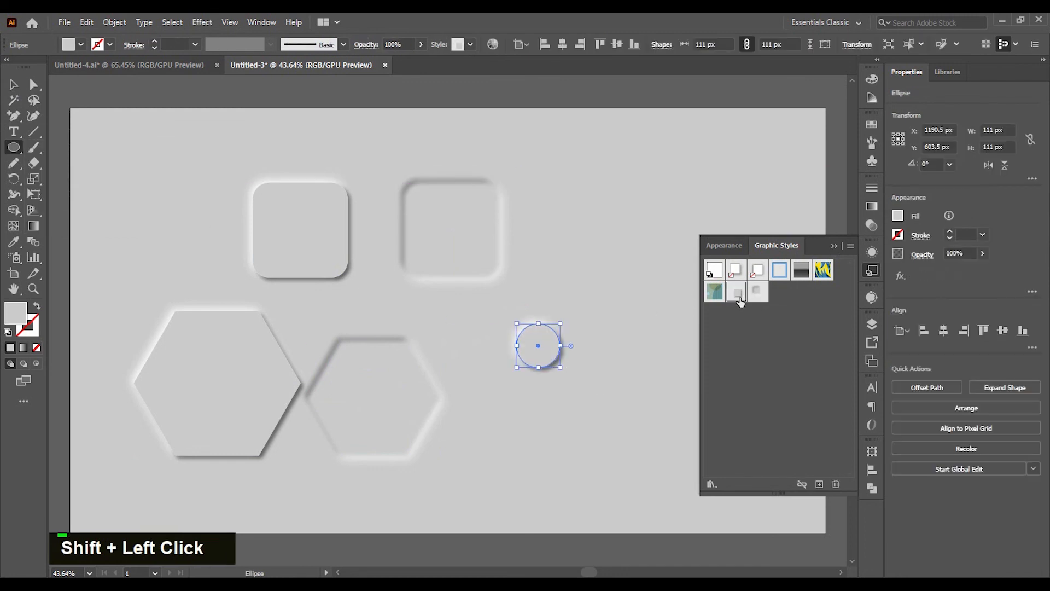
left_click(833, 247)
key("v")
left_click(586, 448)
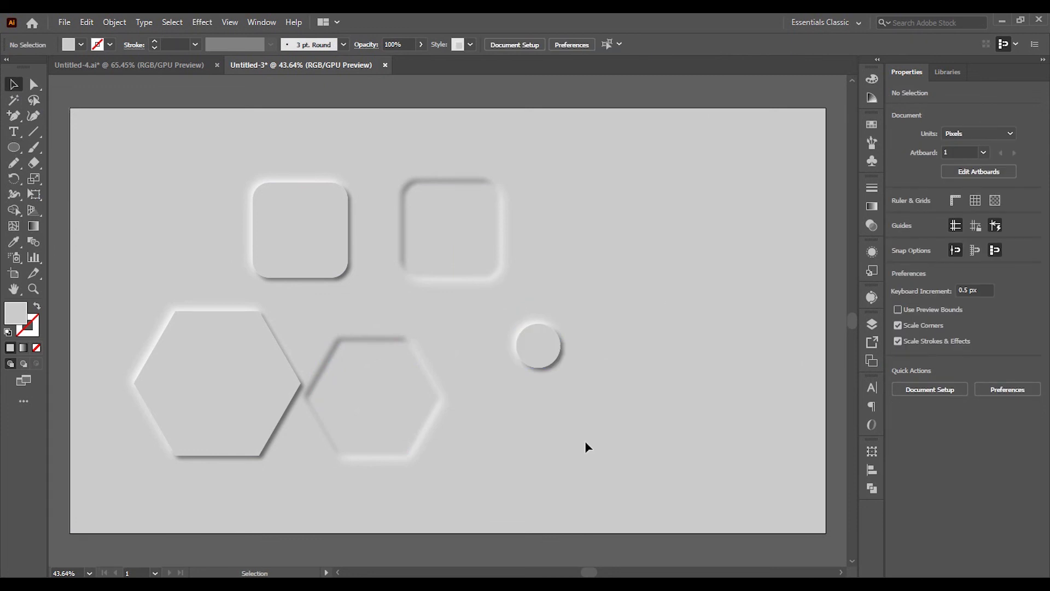